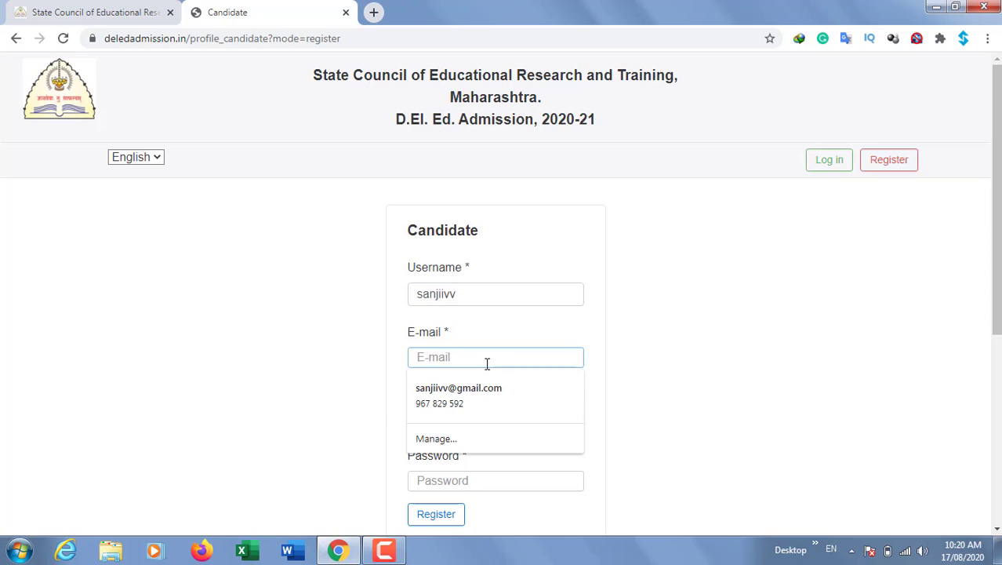
Fill the e-mail from Chrome's saved autofill entry and clear the autofilled mobile number
{"action": "left_click", "coordinate": [487, 380]}
{"action": "left_click", "coordinate": [490, 418]}
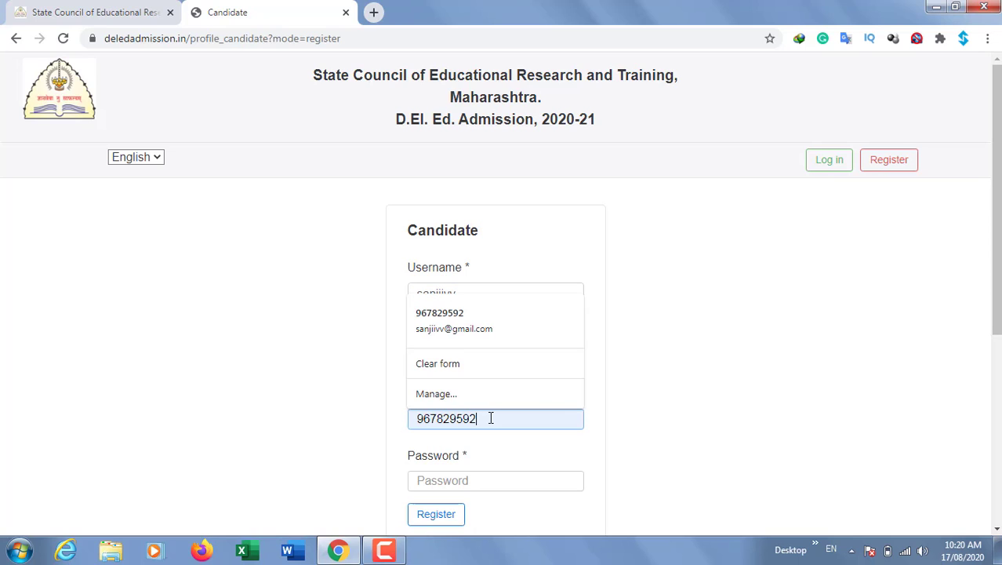
{"action": "left_click_drag", "start_coordinate": [490, 416], "coordinate": [340, 429]}
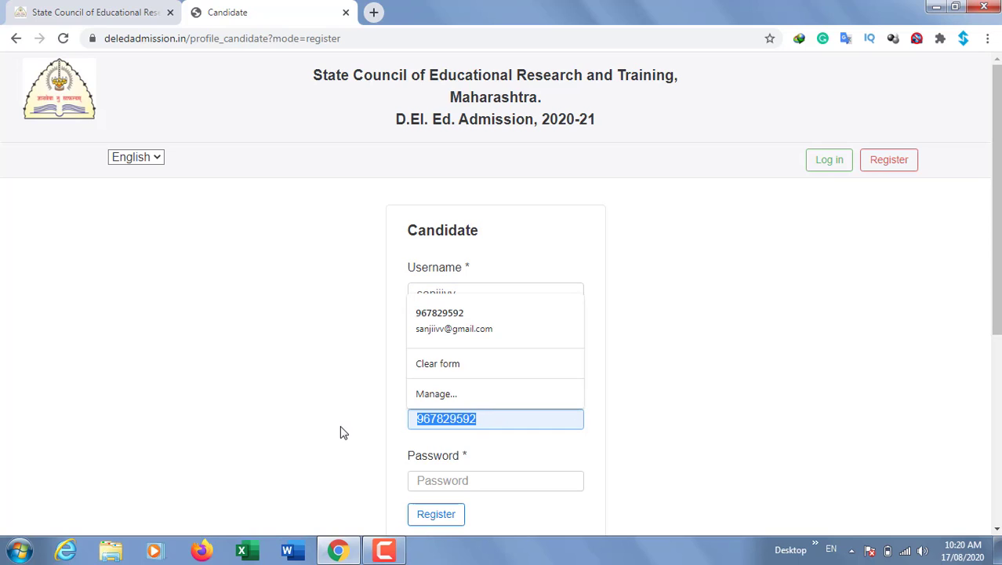
{"action": "key", "text": "BackSpace"}
{"action": "left_click", "coordinate": [613, 432]}
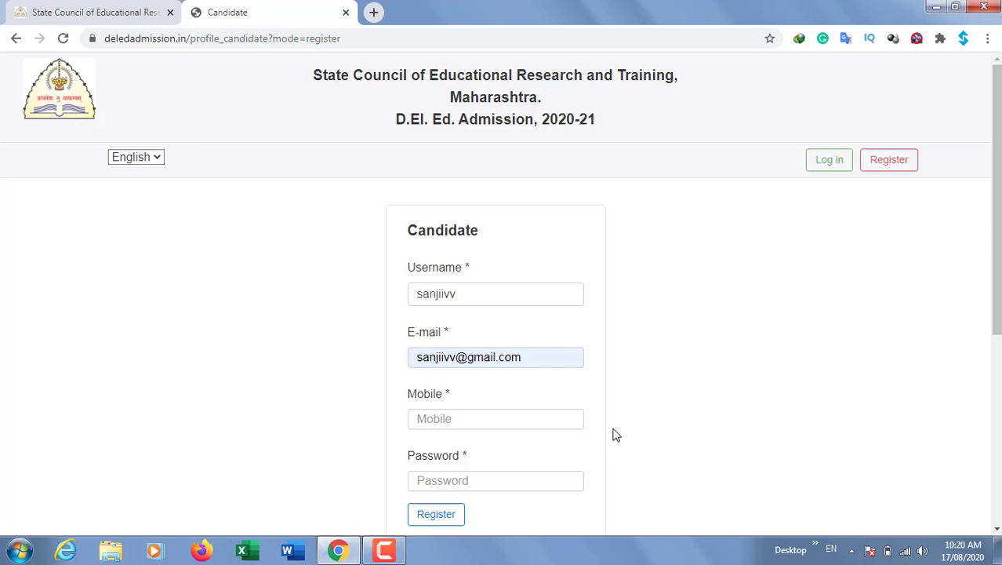
{"action": "scroll", "coordinate": [613, 432], "scroll_direction": "down", "scroll_amount": 1}
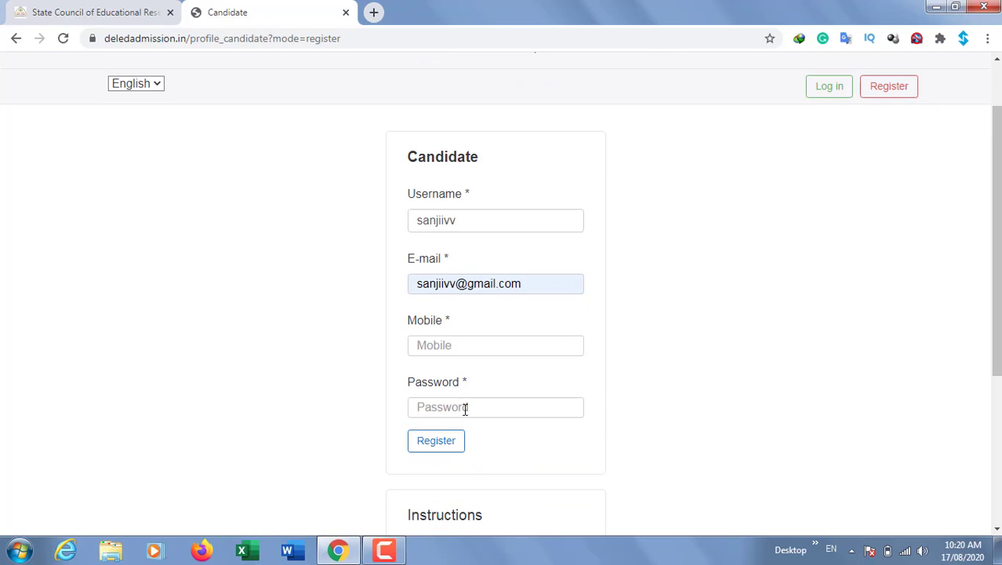
{"action": "scroll", "coordinate": [512, 457], "scroll_direction": "down", "scroll_amount": 2}
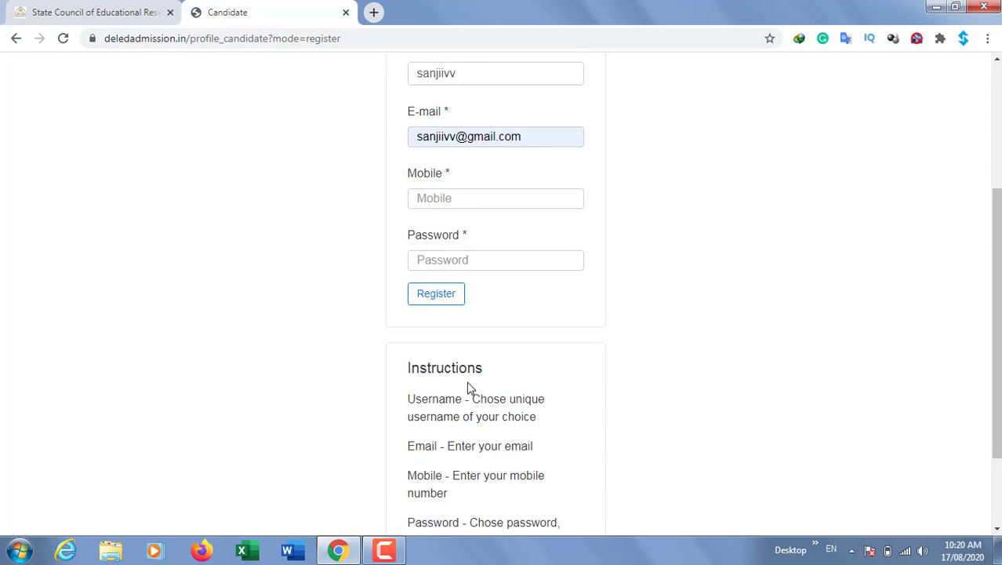
{"action": "scroll", "coordinate": [590, 336], "scroll_direction": "down", "scroll_amount": 2}
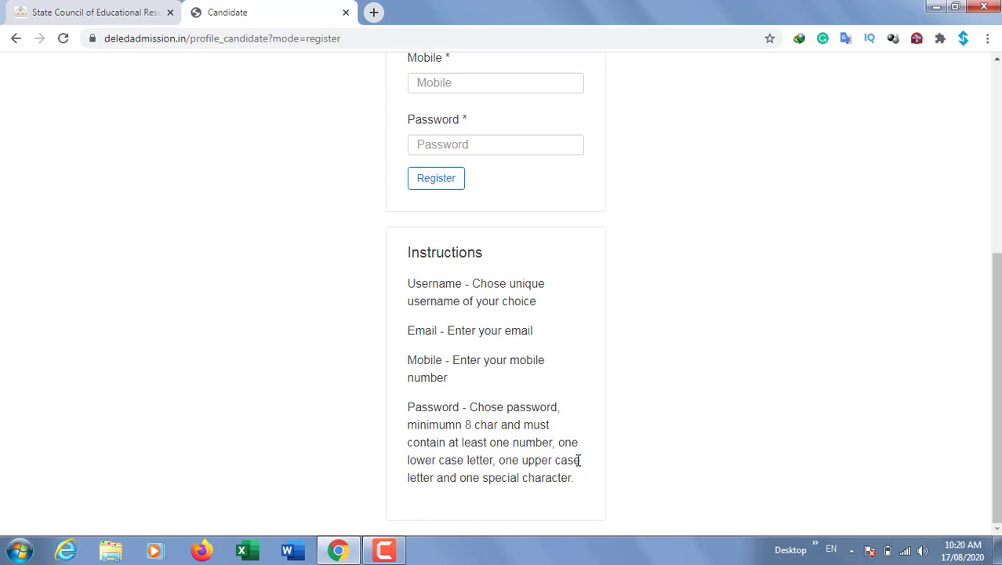
{"action": "scroll", "coordinate": [577, 463], "scroll_direction": "up", "scroll_amount": 3}
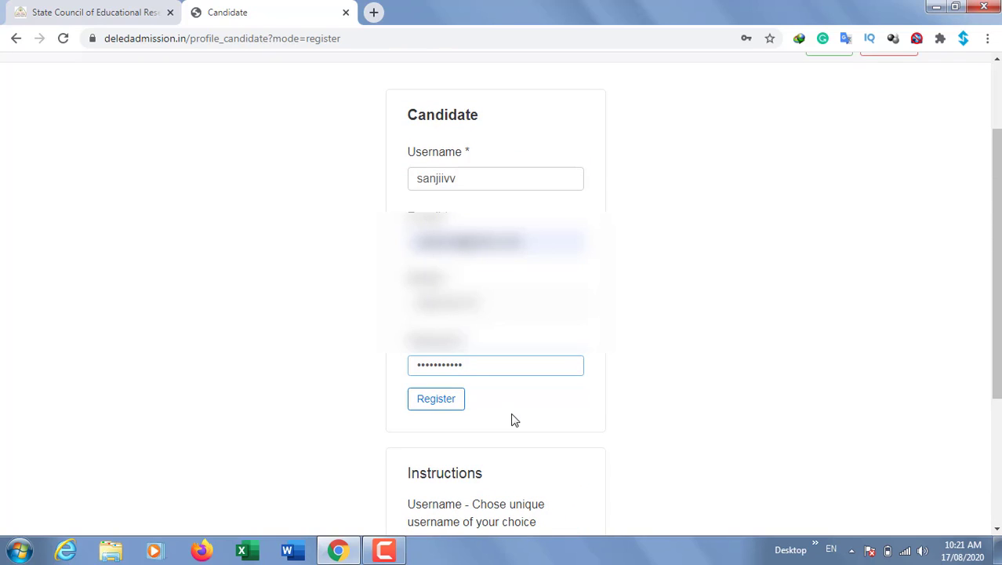
Register, decline Chrome's password saving, and start on the Email Verification Code field
{"action": "left_click", "coordinate": [436, 400]}
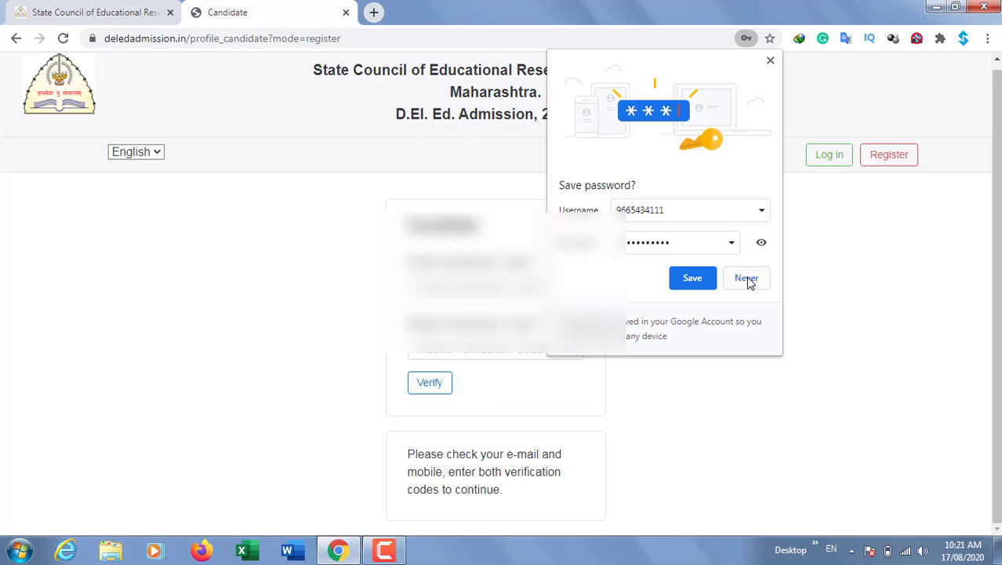
{"action": "left_click", "coordinate": [749, 279]}
{"action": "left_click", "coordinate": [529, 287]}
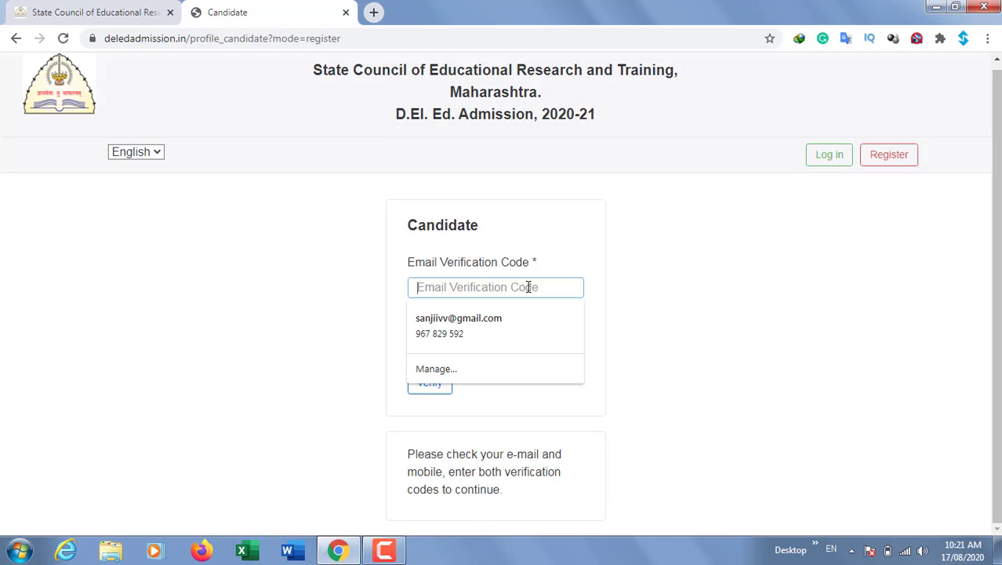
{"action": "left_click", "coordinate": [691, 285]}
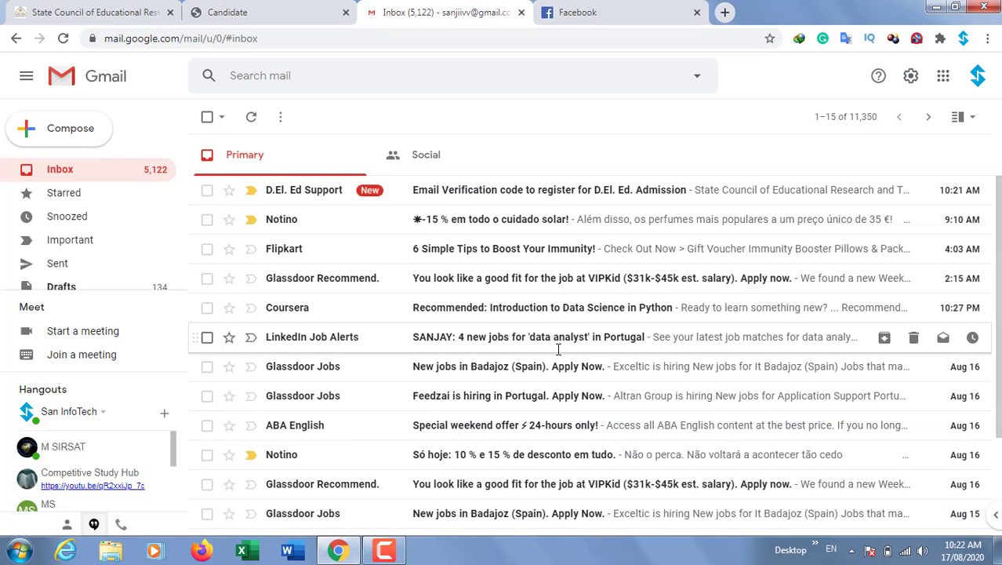
Open the D.El. Ed Support verification e-mail and select the sign-up verification code
{"action": "left_click", "coordinate": [458, 200]}
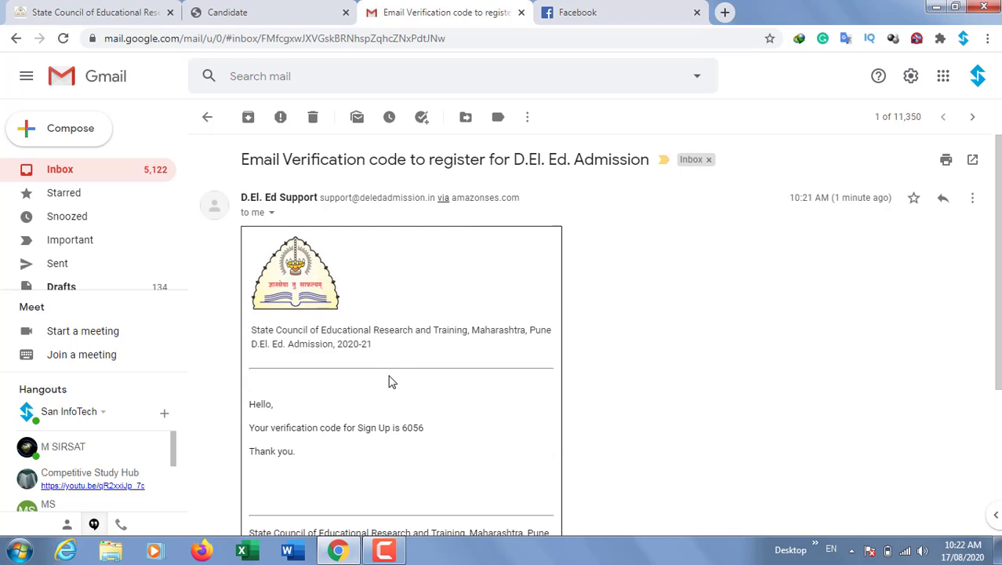
{"action": "scroll", "coordinate": [411, 455], "scroll_direction": "down", "scroll_amount": 1}
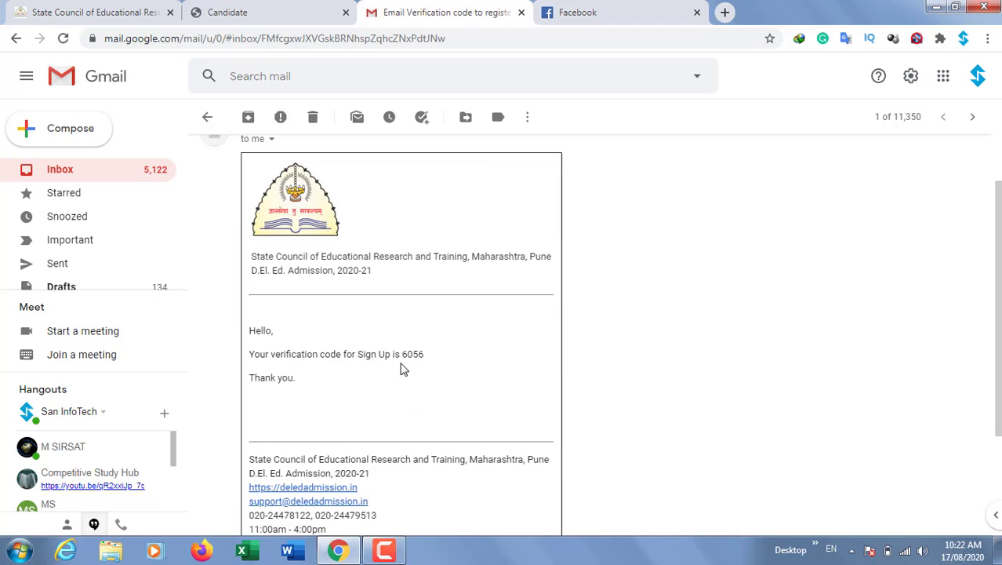
{"action": "left_click_drag", "start_coordinate": [401, 353], "coordinate": [426, 355]}
{"action": "left_click", "coordinate": [426, 359]}
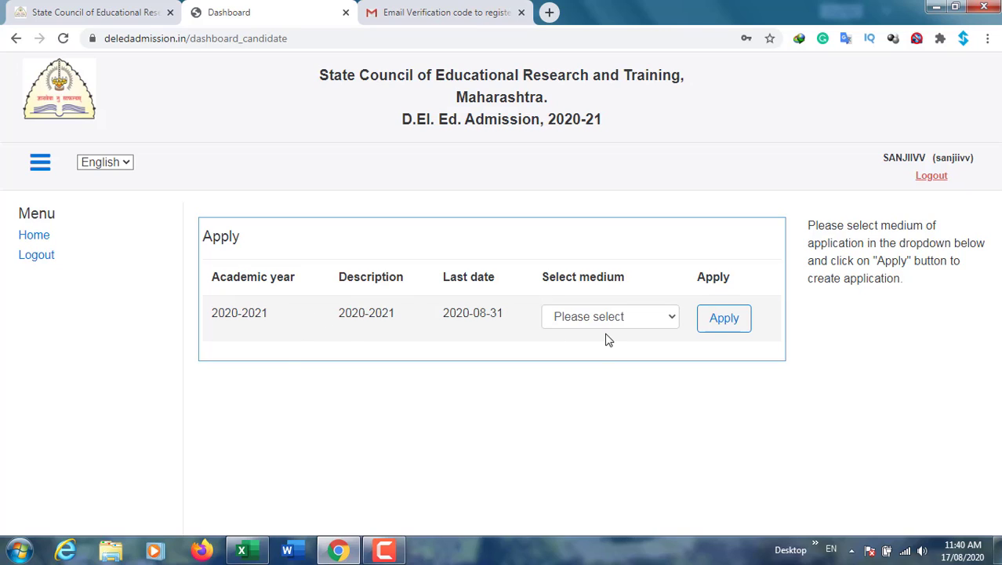
Choose Marathi in Select medium and apply to create the 2020-2021 application
{"action": "left_click", "coordinate": [648, 319]}
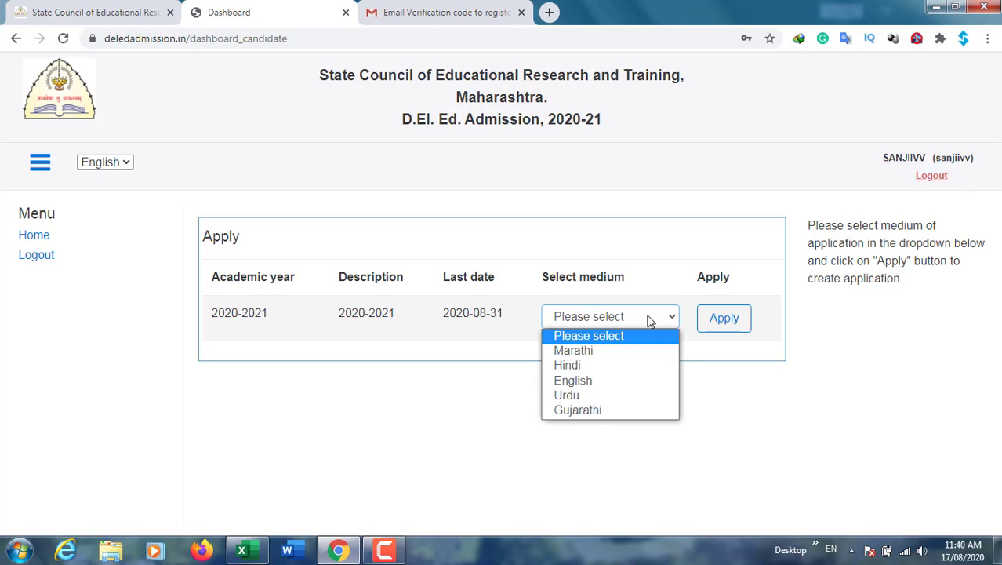
{"action": "left_click", "coordinate": [600, 358]}
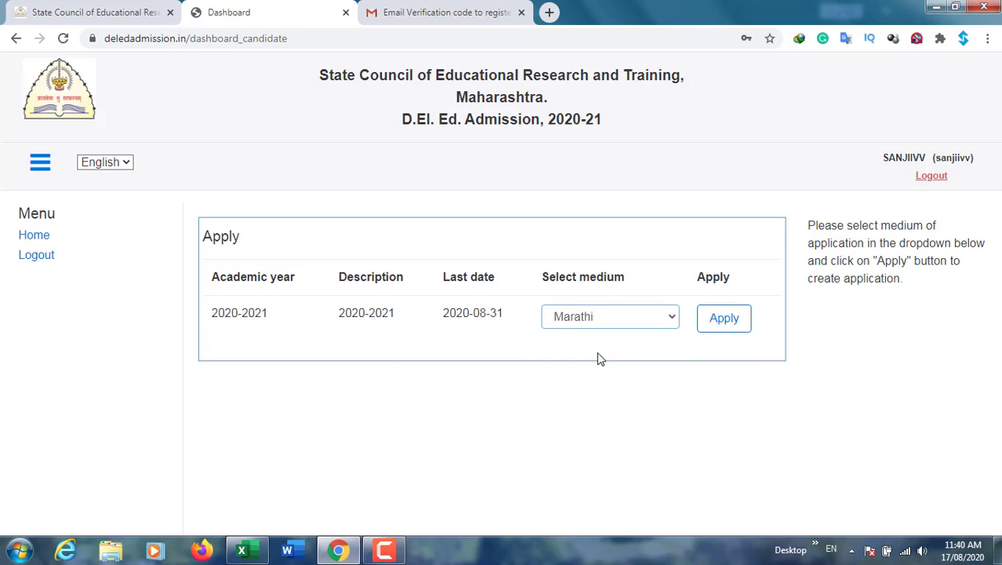
{"action": "left_click", "coordinate": [739, 323]}
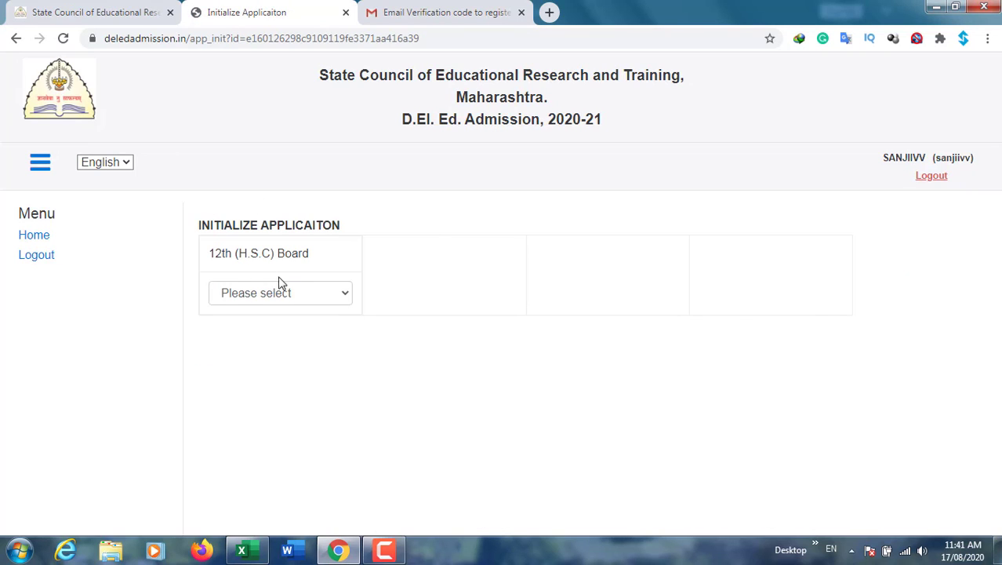
Set 12th Board to H.S.C (State Board) and passing year 2020, then go to the seat number fields
{"action": "left_click", "coordinate": [298, 294]}
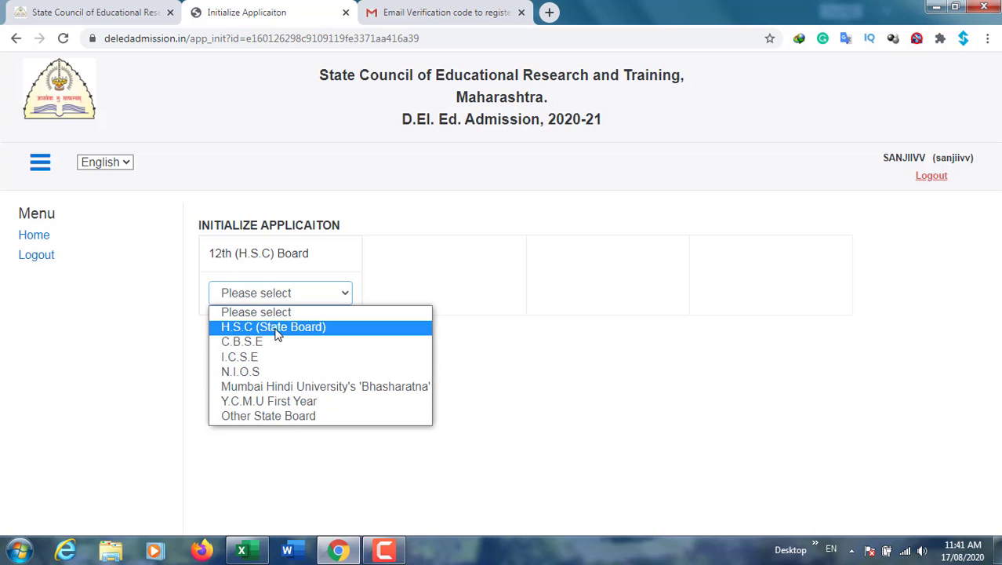
{"action": "left_click", "coordinate": [280, 327]}
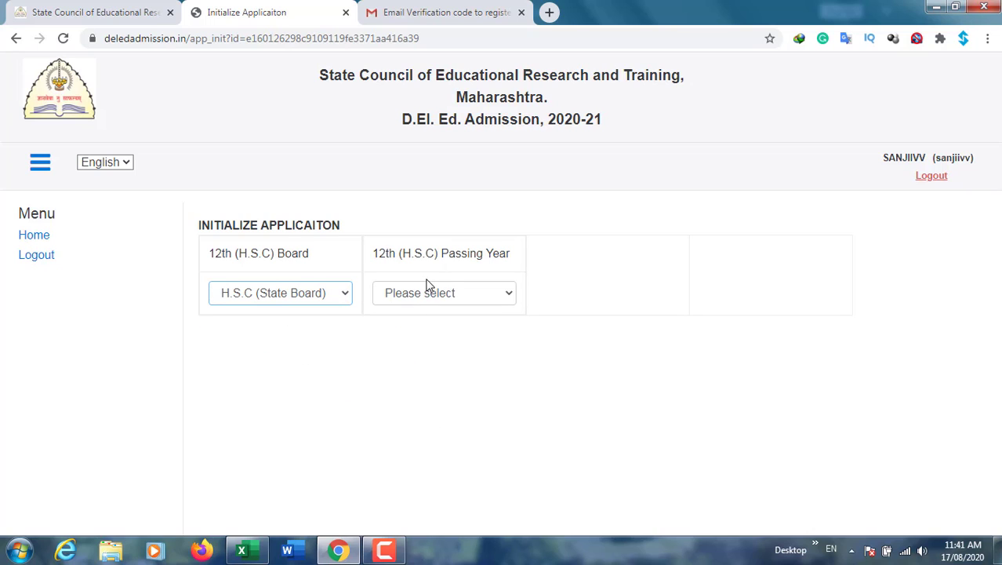
{"action": "left_click", "coordinate": [425, 296]}
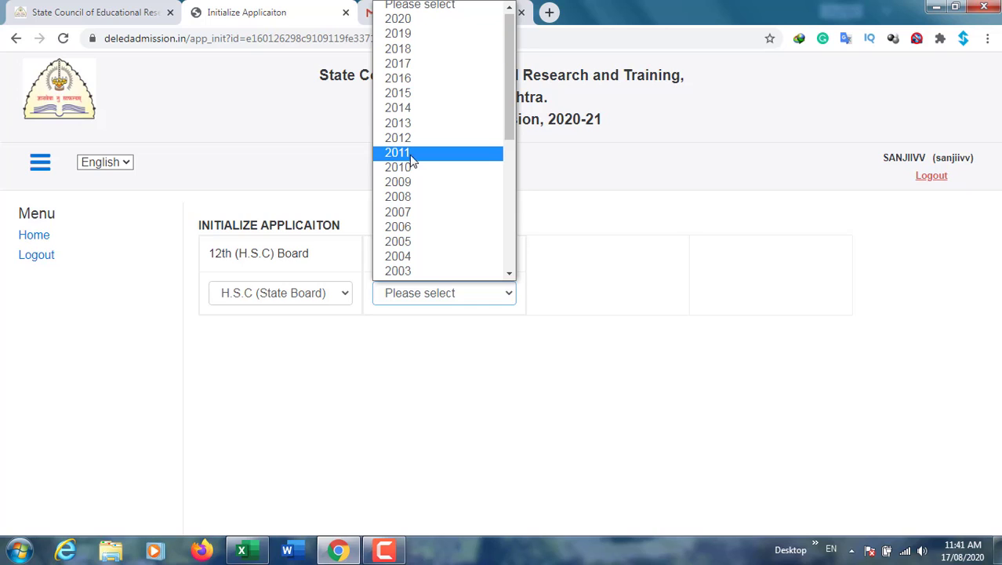
{"action": "left_click", "coordinate": [409, 21]}
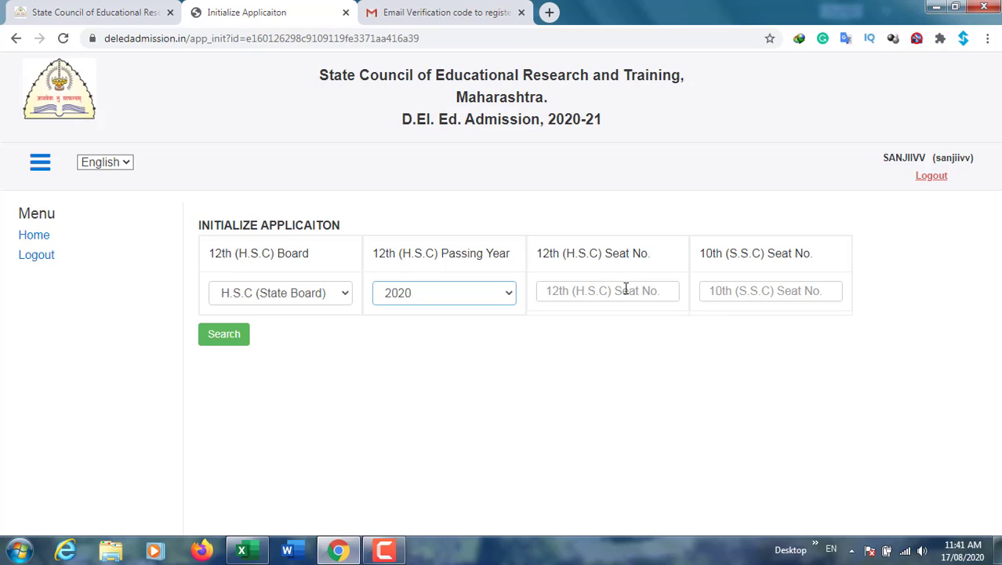
{"action": "left_click", "coordinate": [746, 291]}
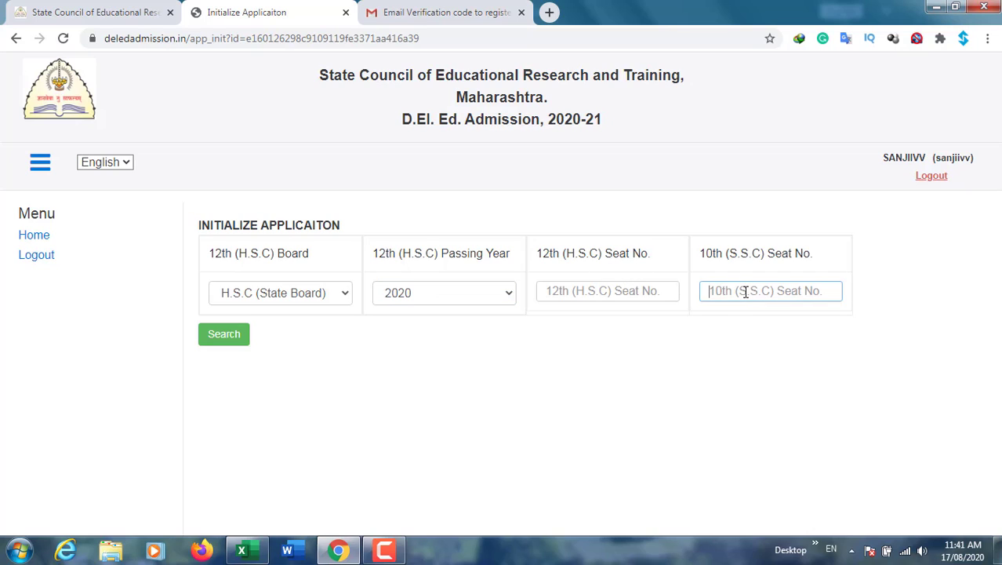
{"action": "left_click", "coordinate": [658, 293]}
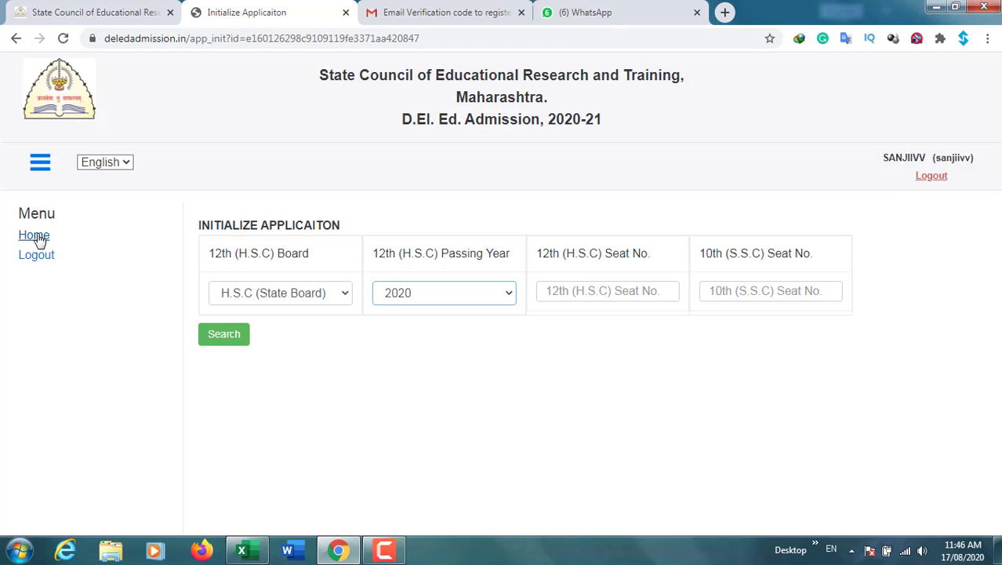
Go back to Home and open the Marathi application with View
{"action": "left_click", "coordinate": [31, 238]}
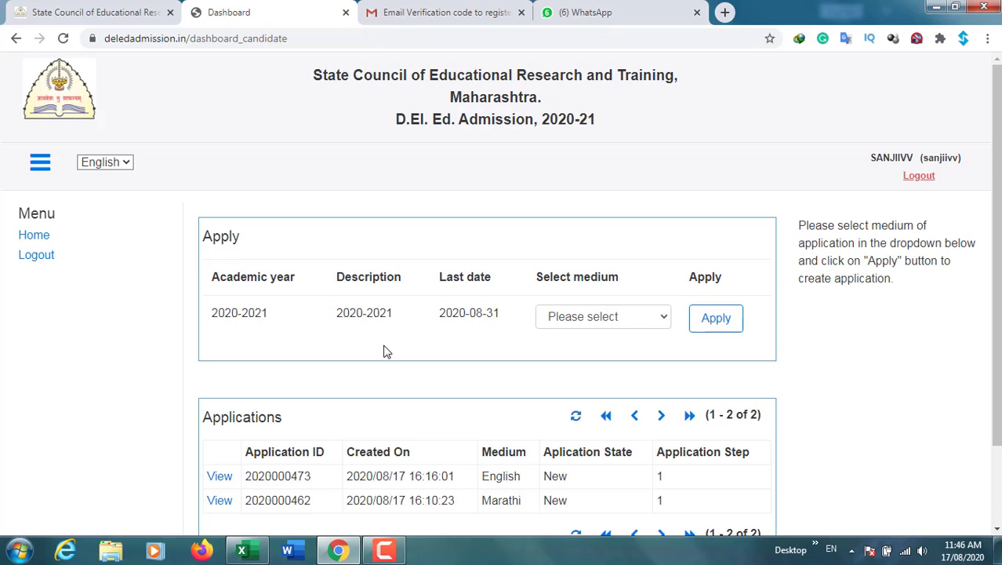
{"action": "scroll", "coordinate": [384, 352], "scroll_direction": "down", "scroll_amount": 1}
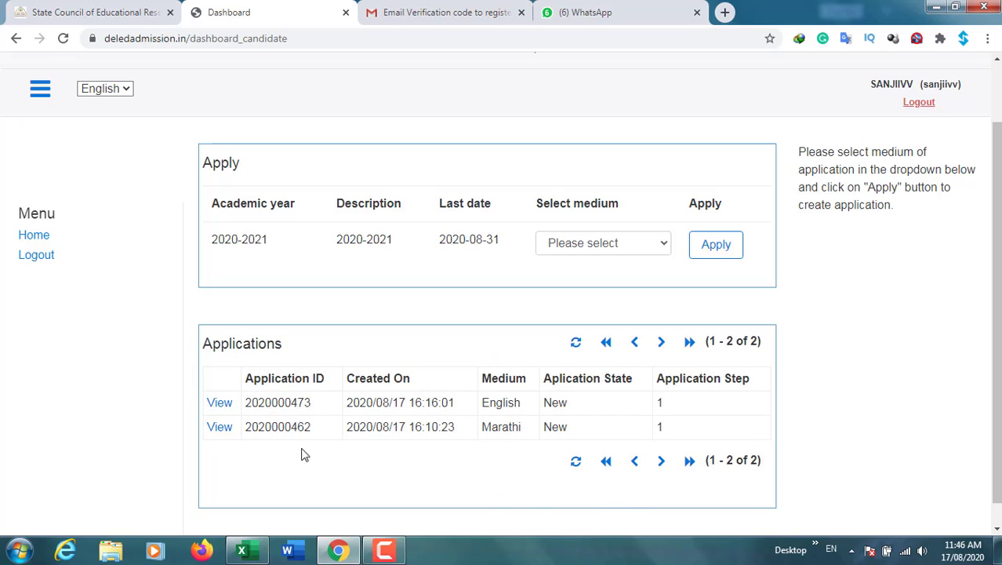
{"action": "left_click", "coordinate": [220, 430]}
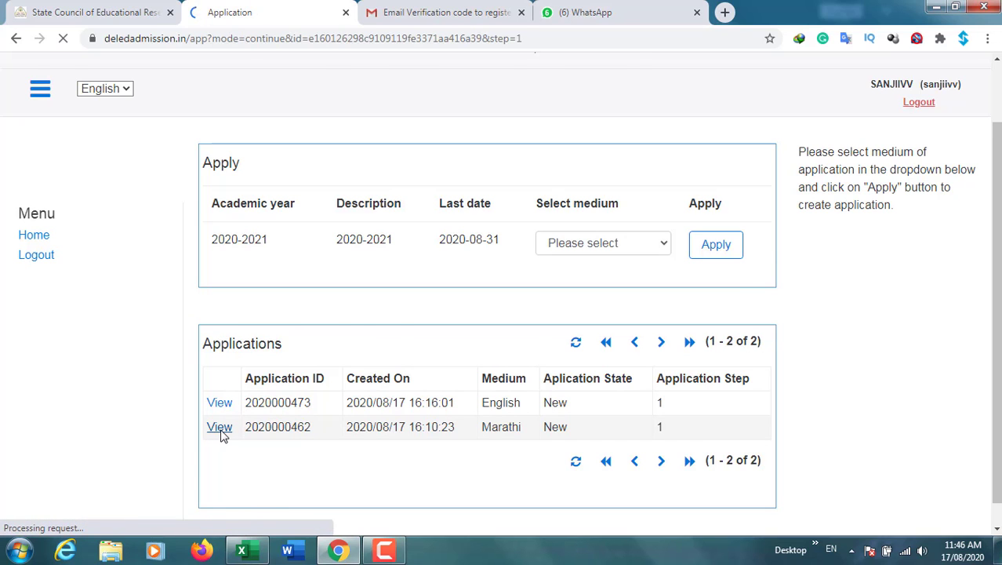
Set gender to Male, marital status to Single and mother tongue to Marathi
{"action": "scroll", "coordinate": [376, 416], "scroll_direction": "down", "scroll_amount": 1}
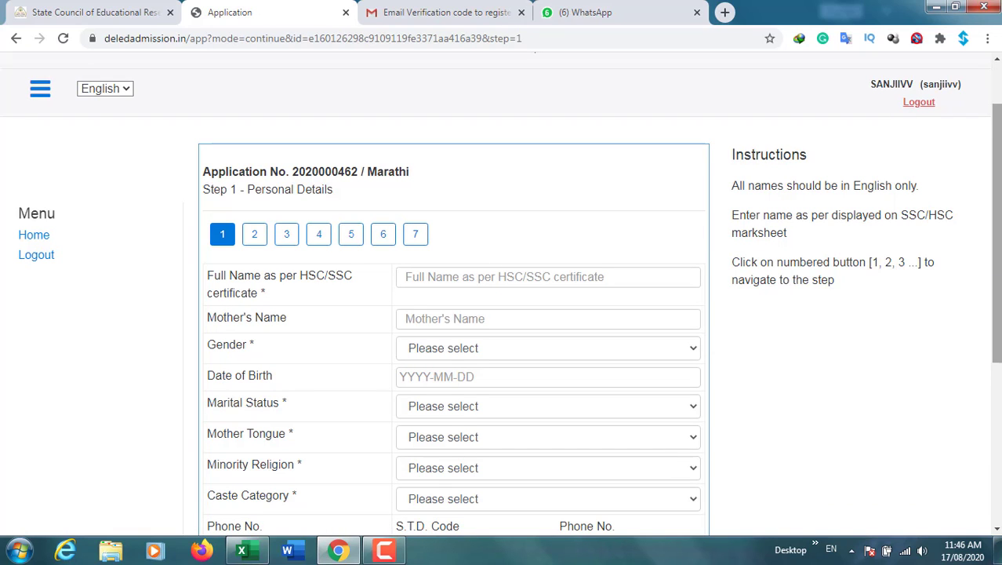
{"action": "left_click_drag", "start_coordinate": [998, 281], "coordinate": [998, 318]}
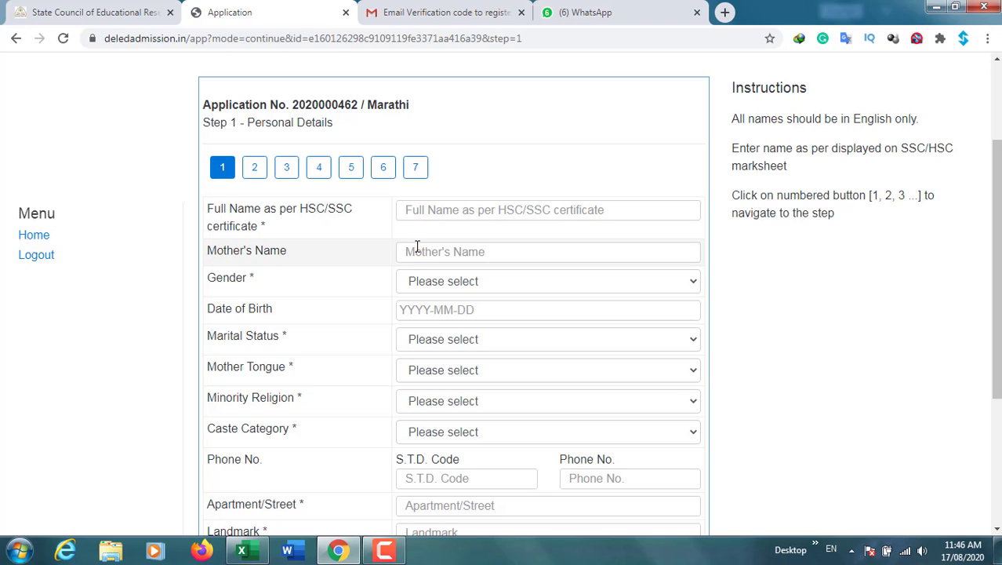
{"action": "left_click", "coordinate": [441, 290]}
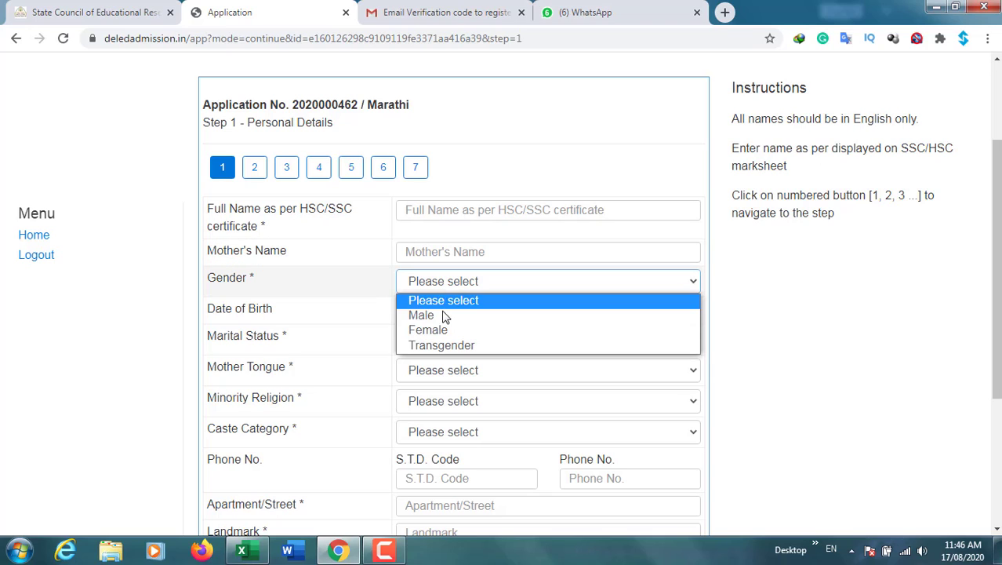
{"action": "left_click", "coordinate": [444, 320]}
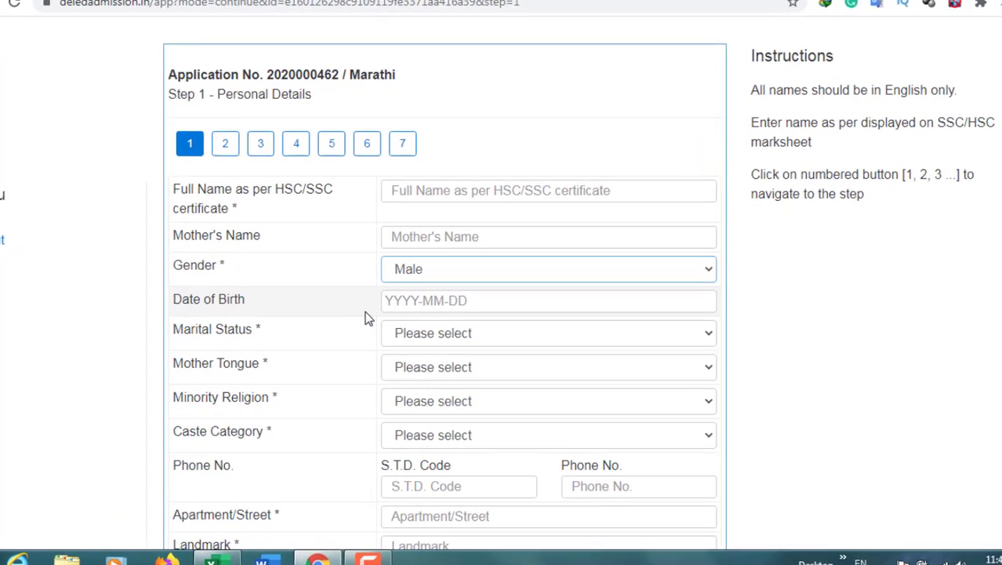
{"action": "left_click", "coordinate": [440, 342]}
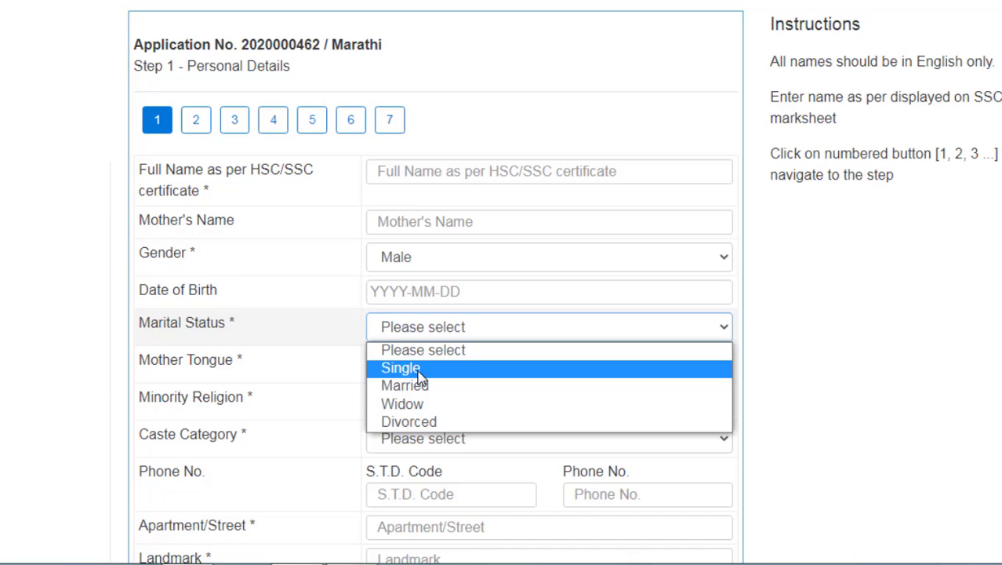
{"action": "left_click", "coordinate": [421, 375]}
{"action": "left_click", "coordinate": [412, 370]}
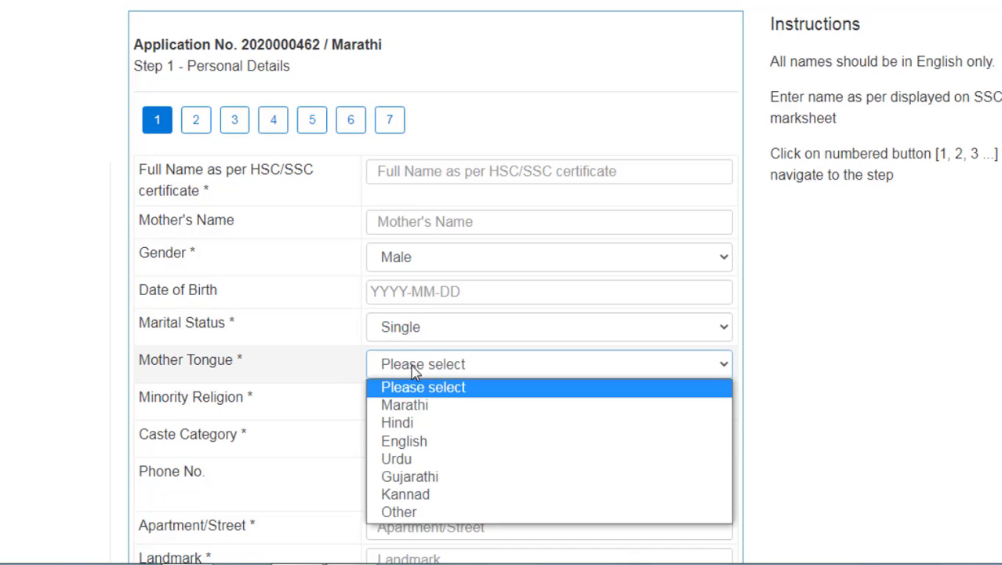
{"action": "left_click", "coordinate": [407, 406]}
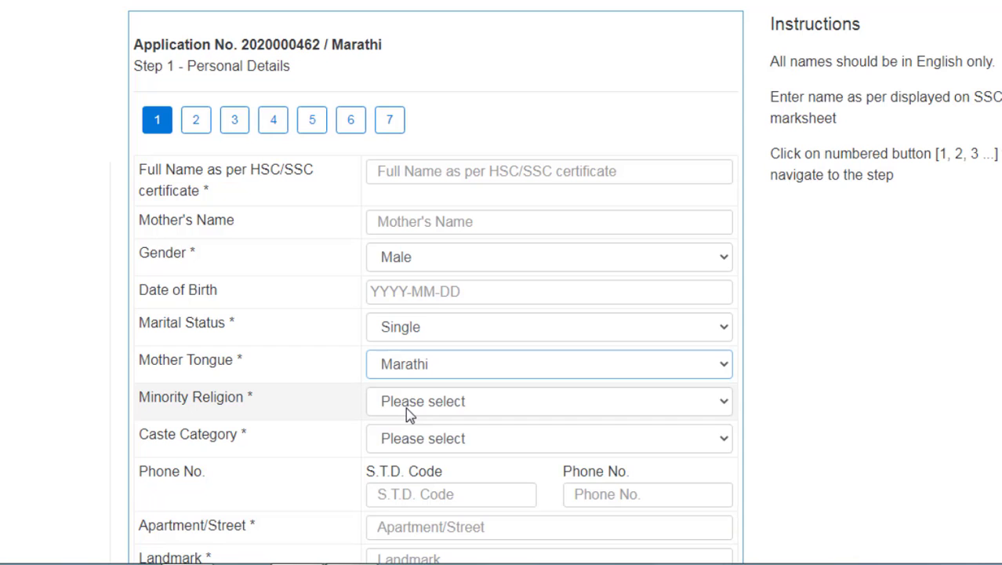
Set minority religion to Non - Minority and caste category to General
{"action": "left_click", "coordinate": [407, 402]}
{"action": "scroll", "coordinate": [407, 411], "scroll_direction": "down", "scroll_amount": 3}
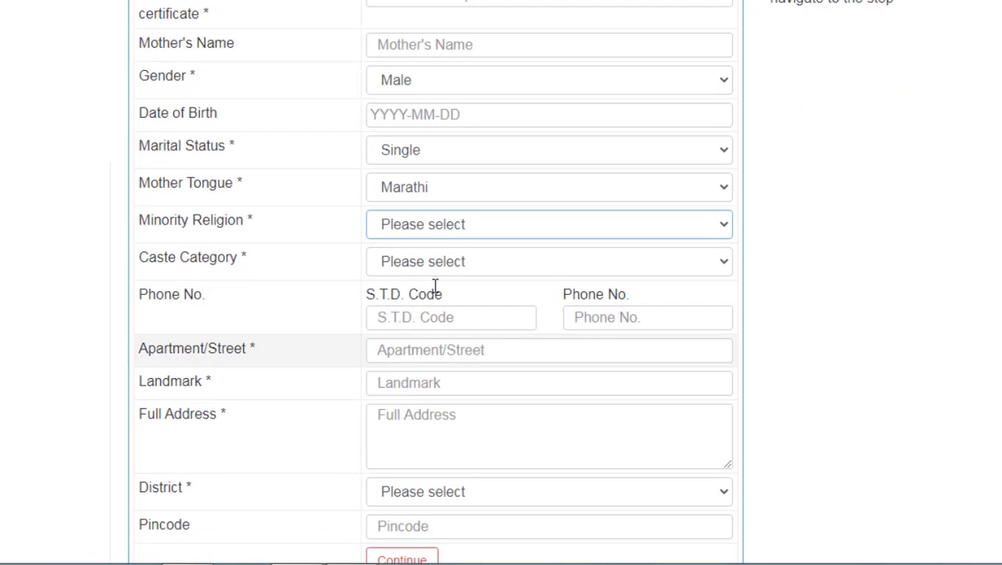
{"action": "left_click", "coordinate": [411, 223]}
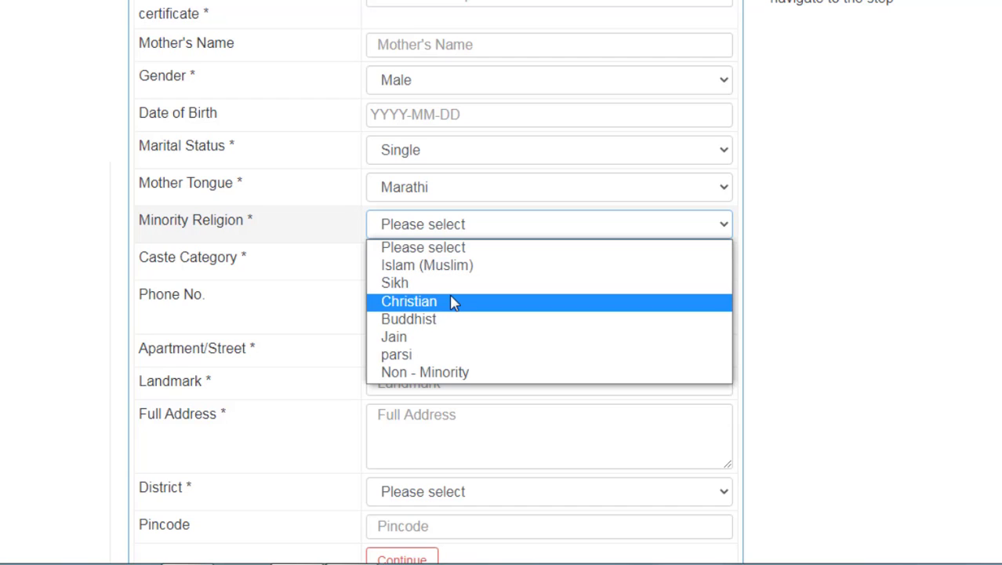
{"action": "left_click", "coordinate": [407, 373]}
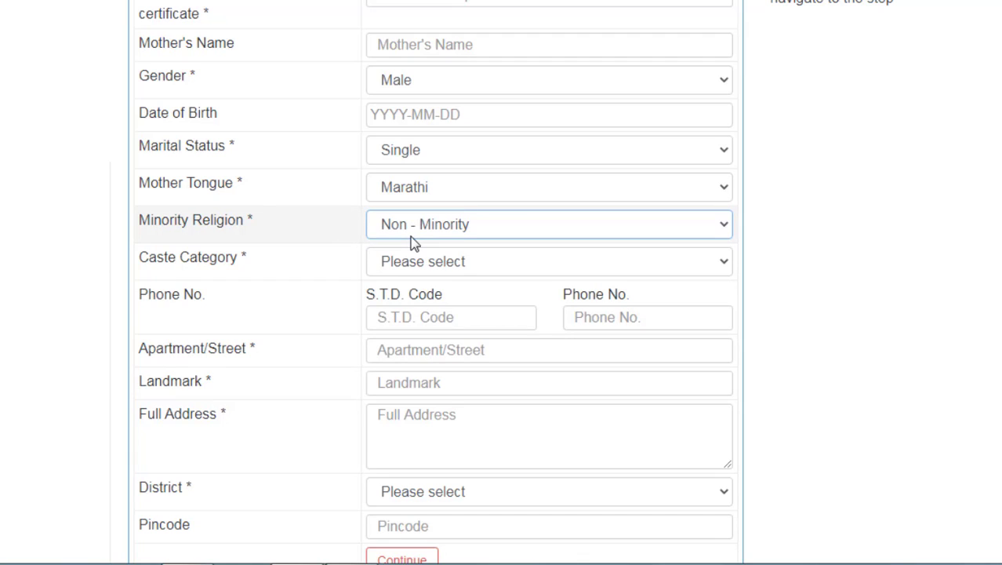
{"action": "left_click", "coordinate": [451, 267]}
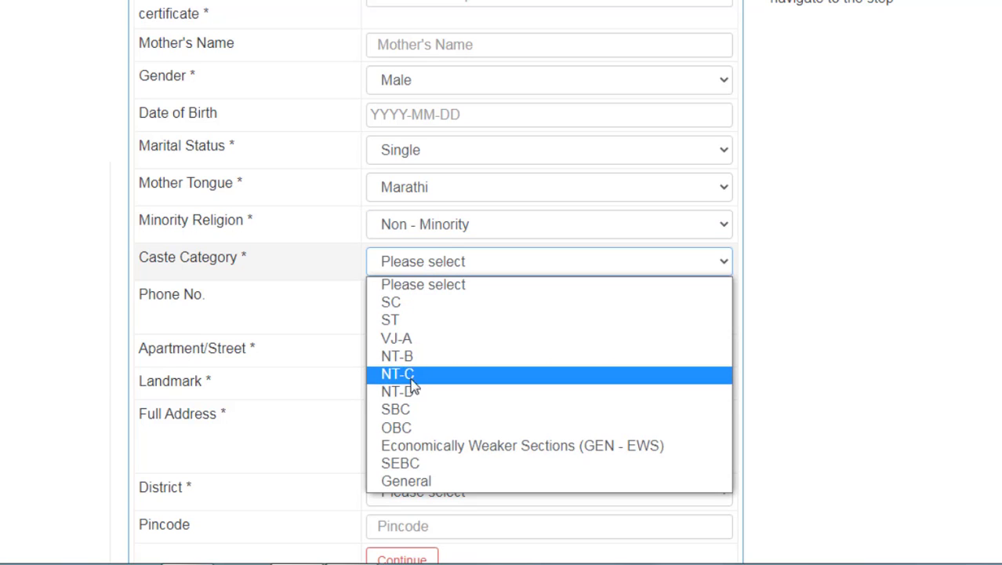
{"action": "left_click", "coordinate": [416, 483]}
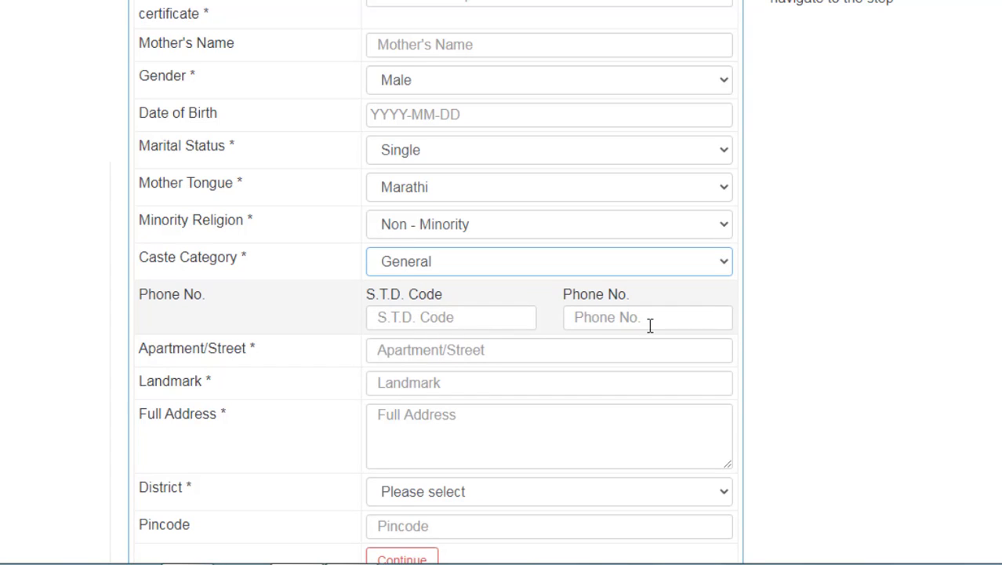
Go through the Apartment/Street, Landmark and Full Address fields, dismissing autofill suggestions
{"action": "scroll", "coordinate": [744, 375], "scroll_direction": "down", "scroll_amount": 2}
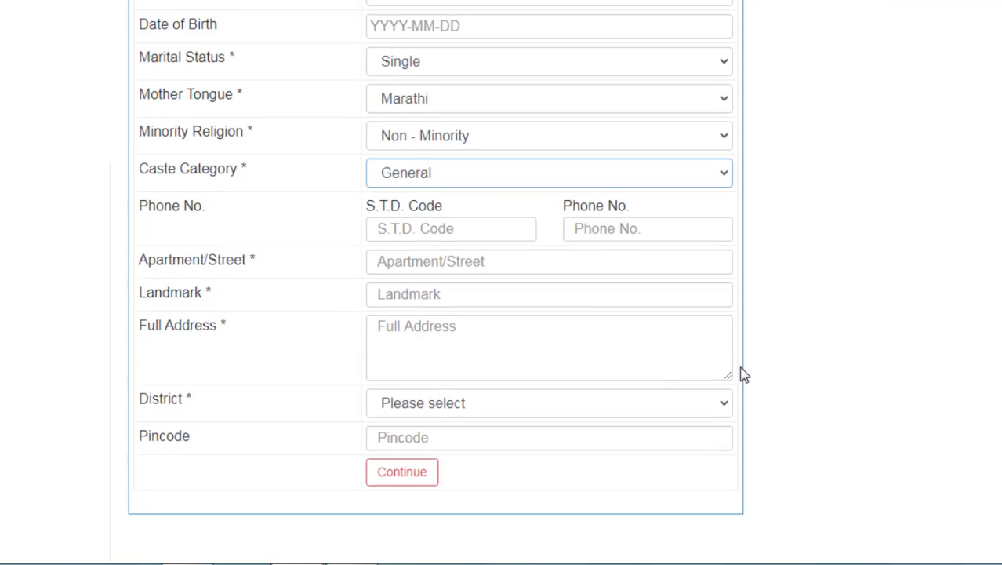
{"action": "left_click", "coordinate": [451, 264]}
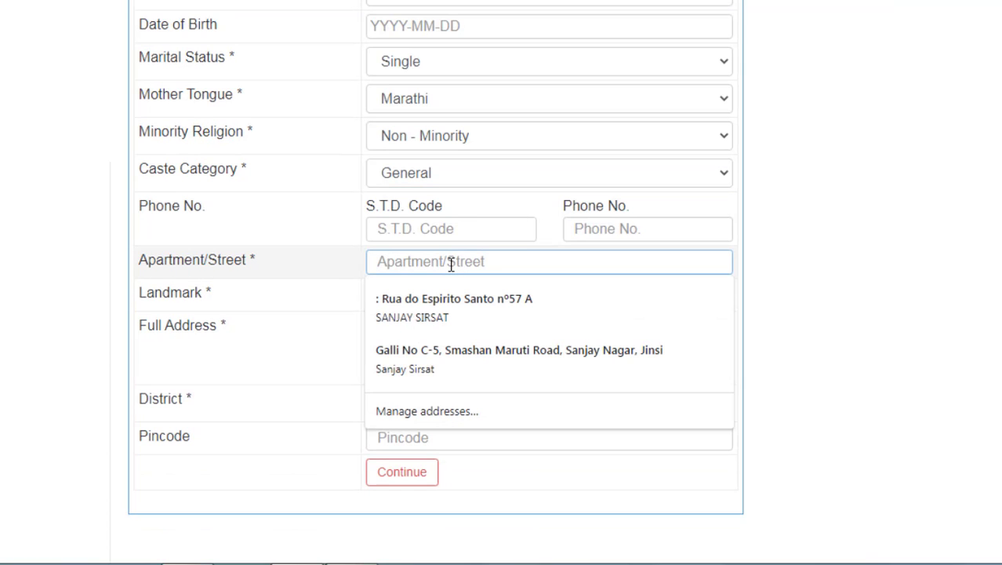
{"action": "left_click", "coordinate": [285, 269]}
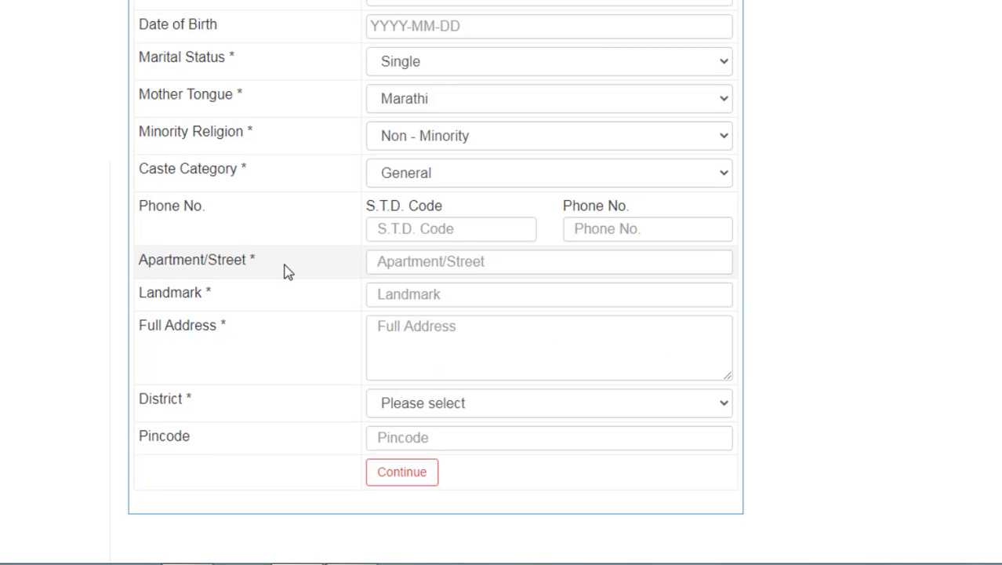
{"action": "left_click", "coordinate": [386, 294]}
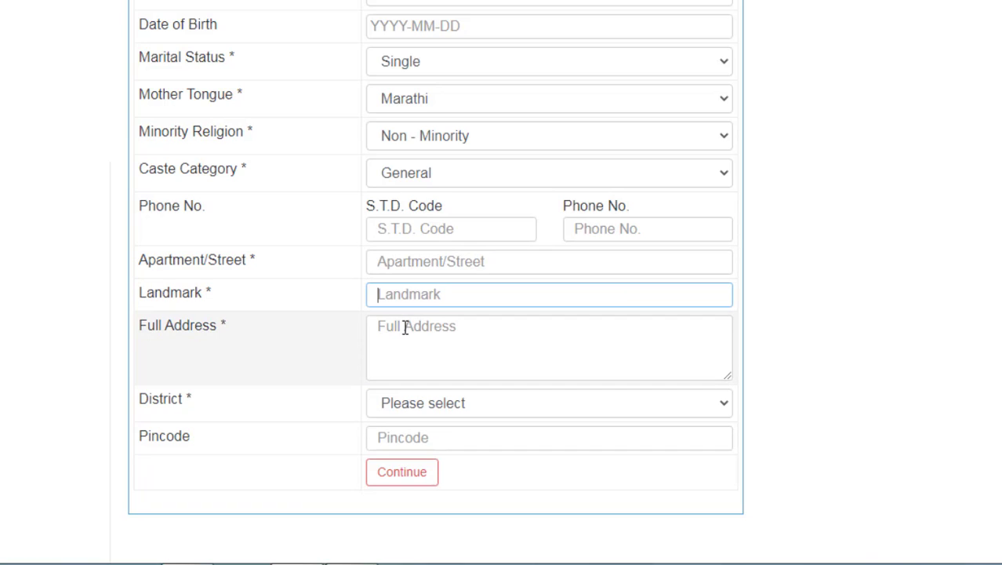
{"action": "left_click", "coordinate": [403, 328]}
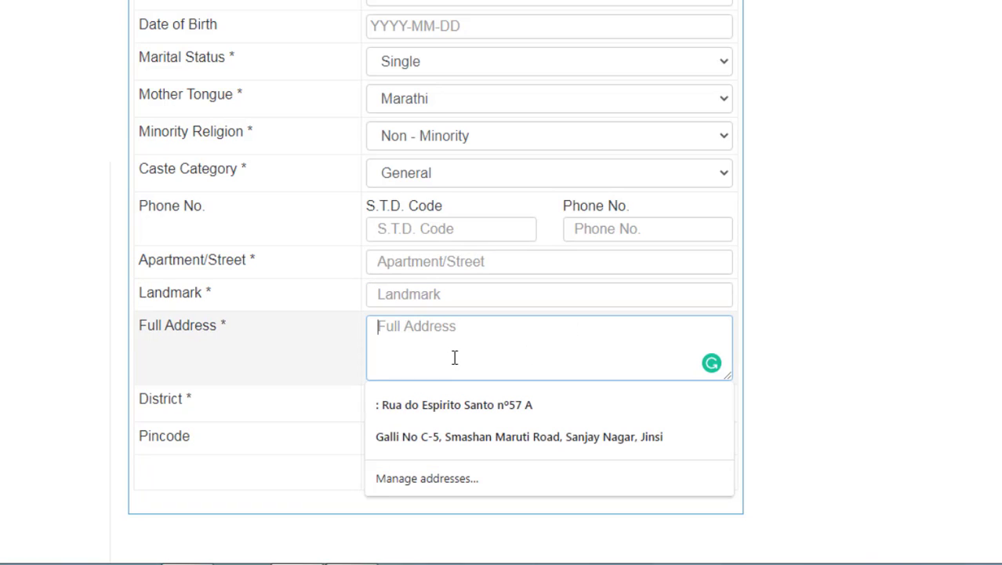
{"action": "left_click", "coordinate": [269, 414]}
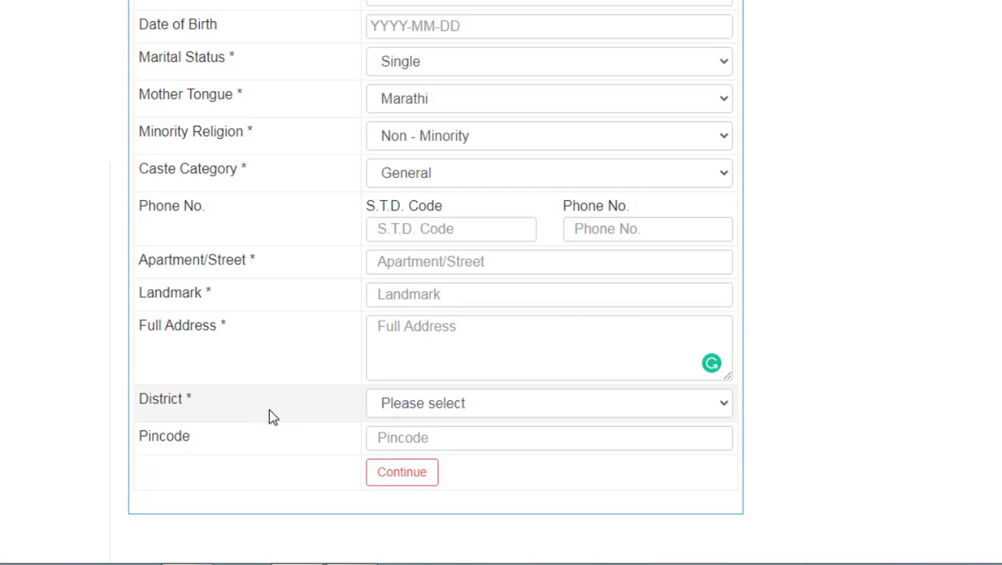
Set district and taluka to Aurangabad, pincode 431001, and continue to Academic Details
{"action": "left_click", "coordinate": [405, 411]}
{"action": "scroll", "coordinate": [436, 130], "scroll_direction": "down", "scroll_amount": 1}
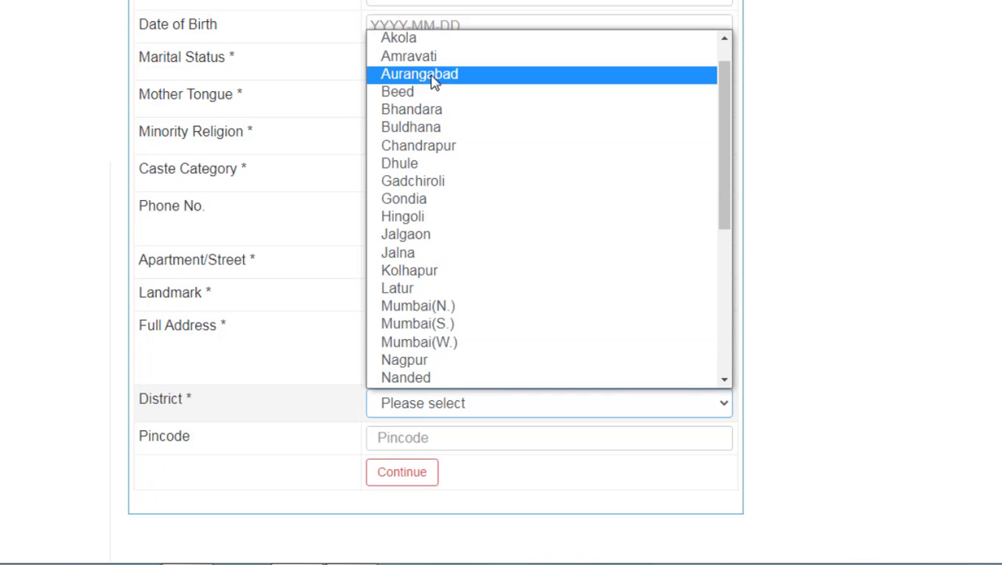
{"action": "left_click", "coordinate": [435, 76]}
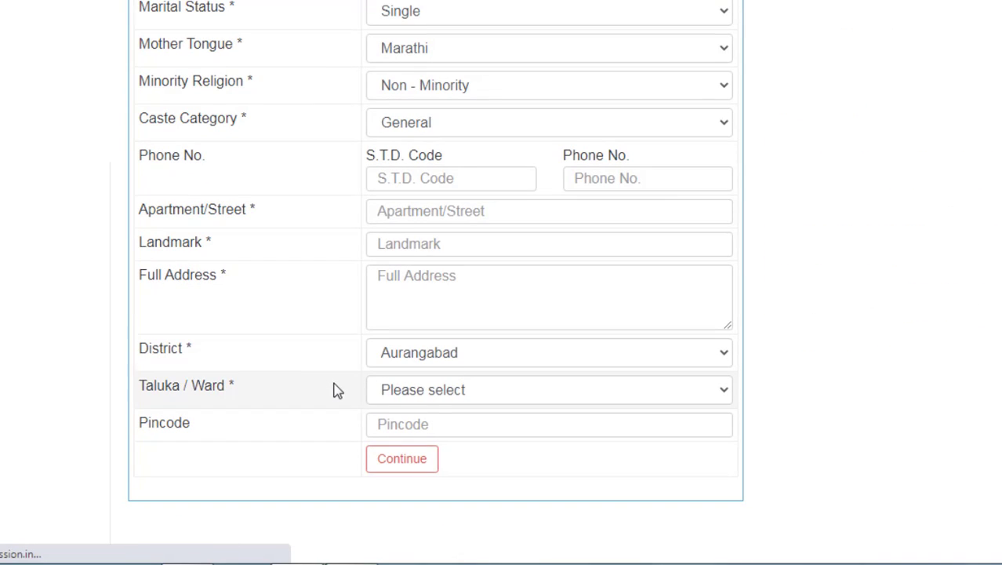
{"action": "left_click", "coordinate": [434, 392]}
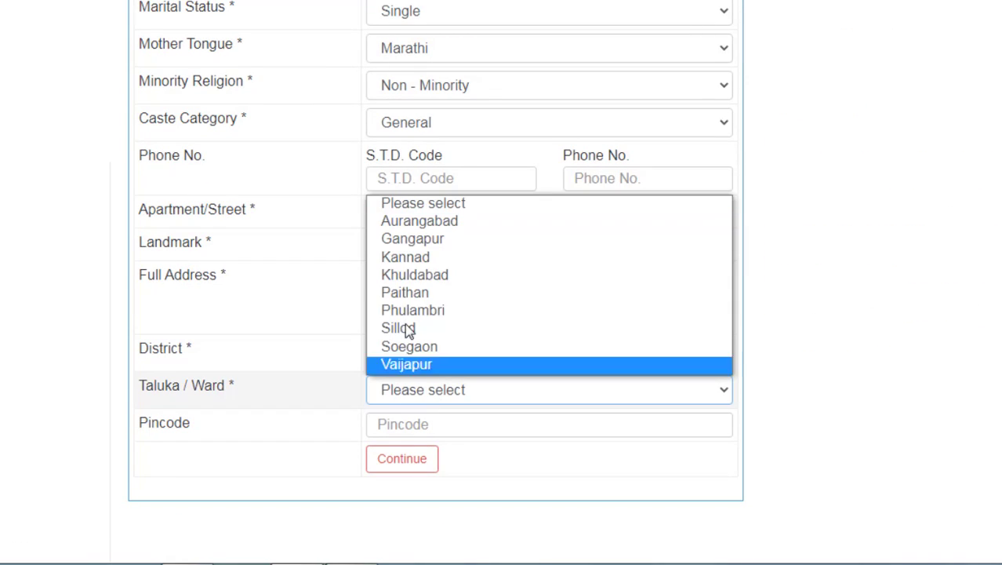
{"action": "left_click", "coordinate": [422, 222]}
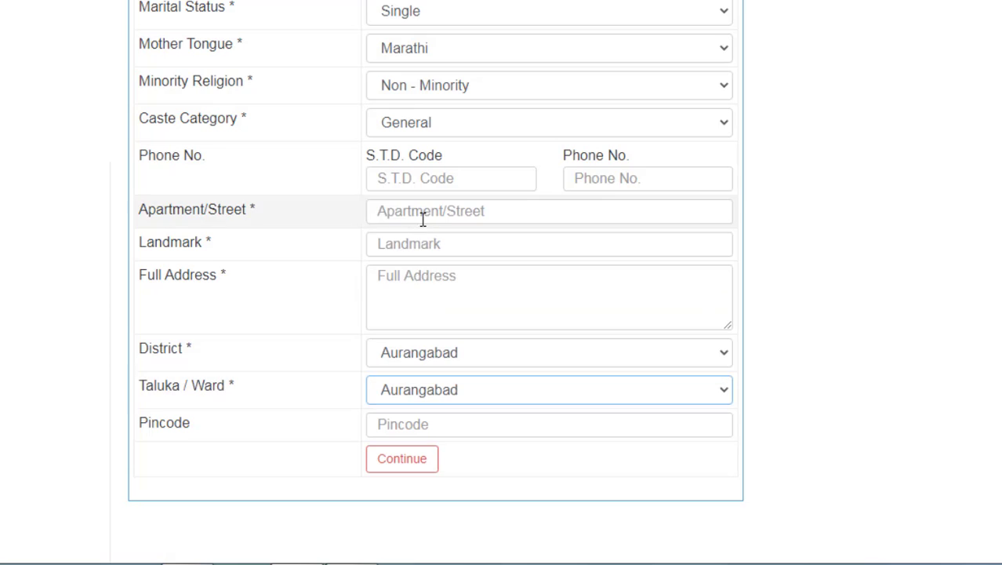
{"action": "left_click", "coordinate": [410, 430]}
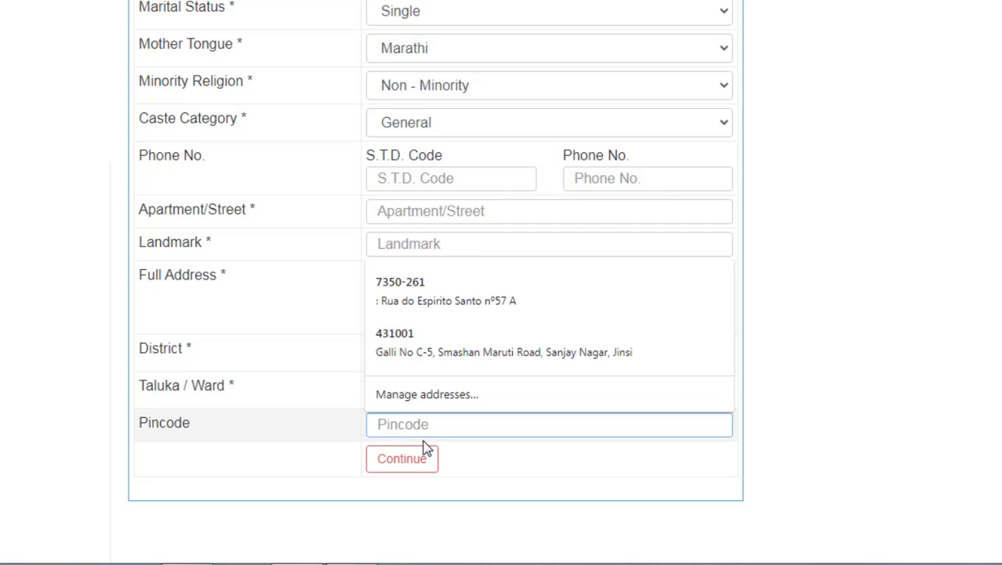
{"action": "type", "text": "431001"}
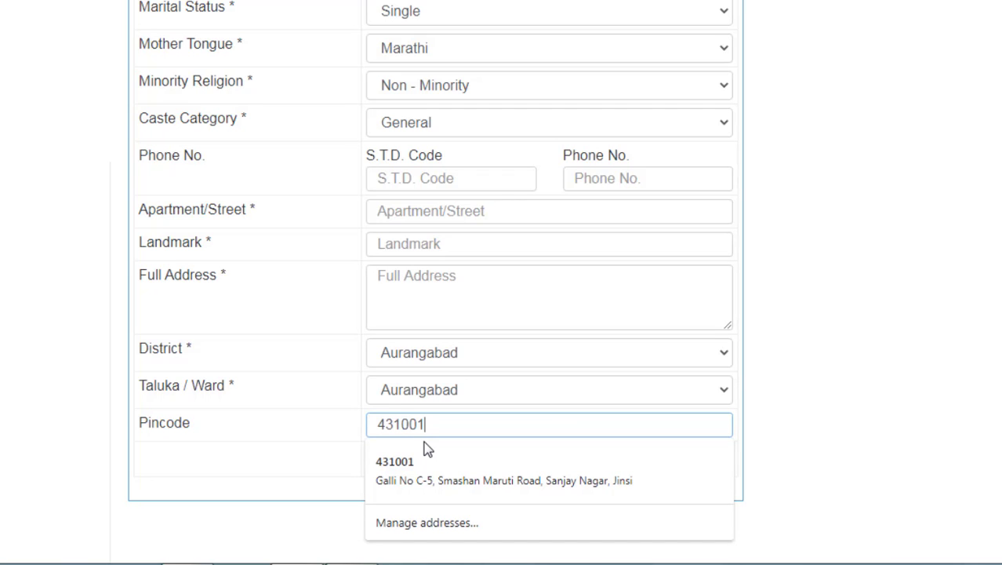
{"action": "left_click", "coordinate": [283, 453]}
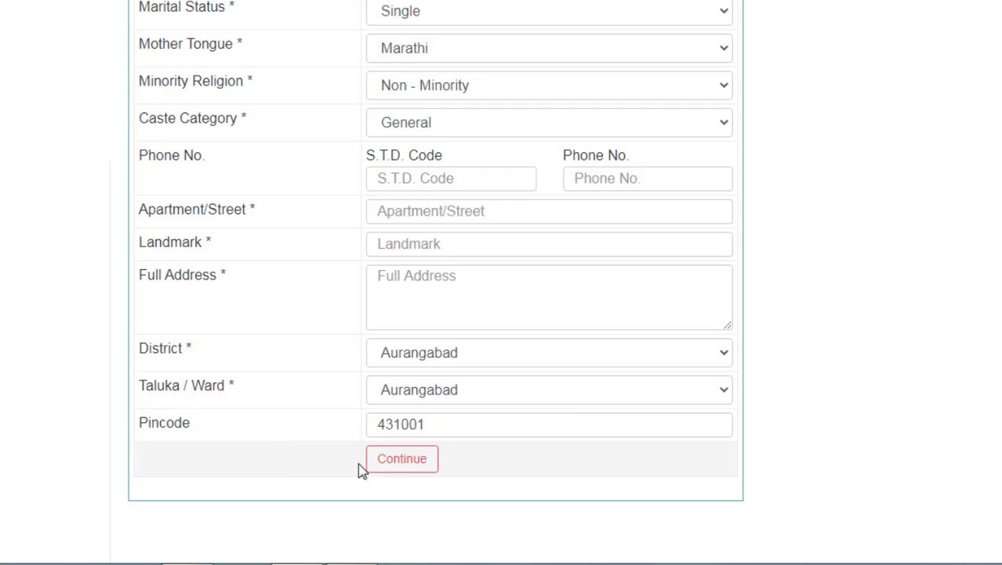
{"action": "left_click", "coordinate": [402, 459]}
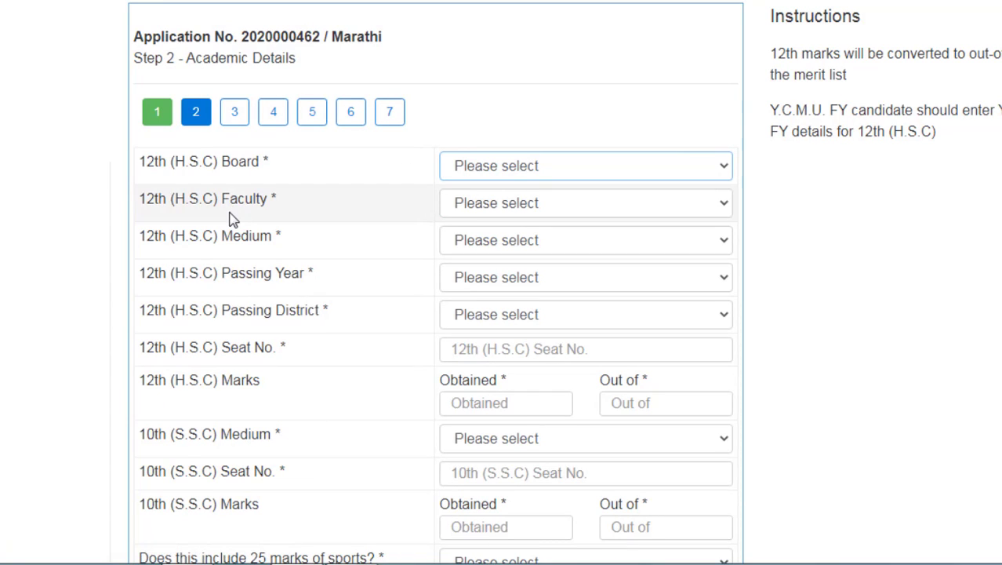
Set 12th board to H.S.C (State Board), faculty to Science and medium to English
{"action": "left_click", "coordinate": [488, 174]}
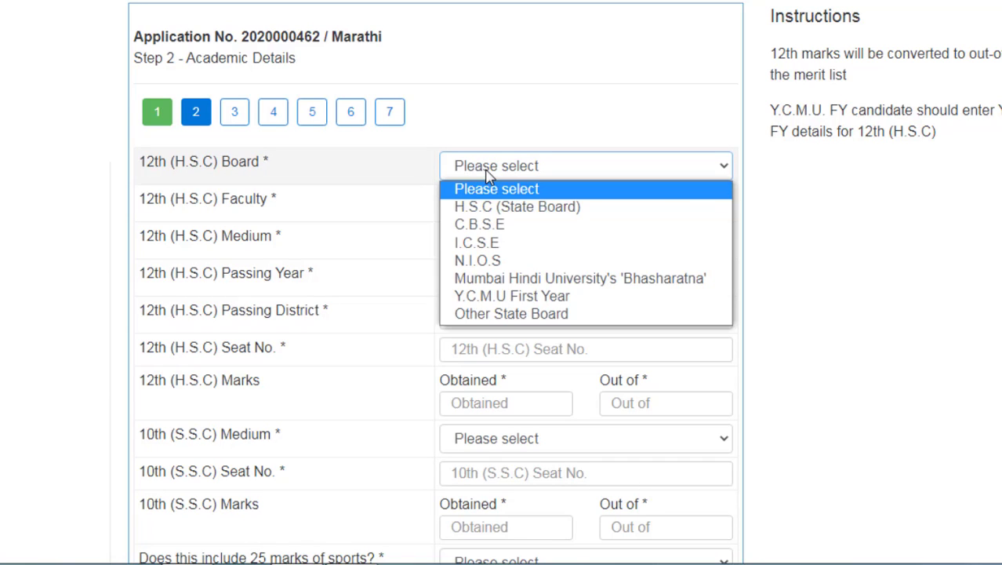
{"action": "left_click", "coordinate": [499, 208]}
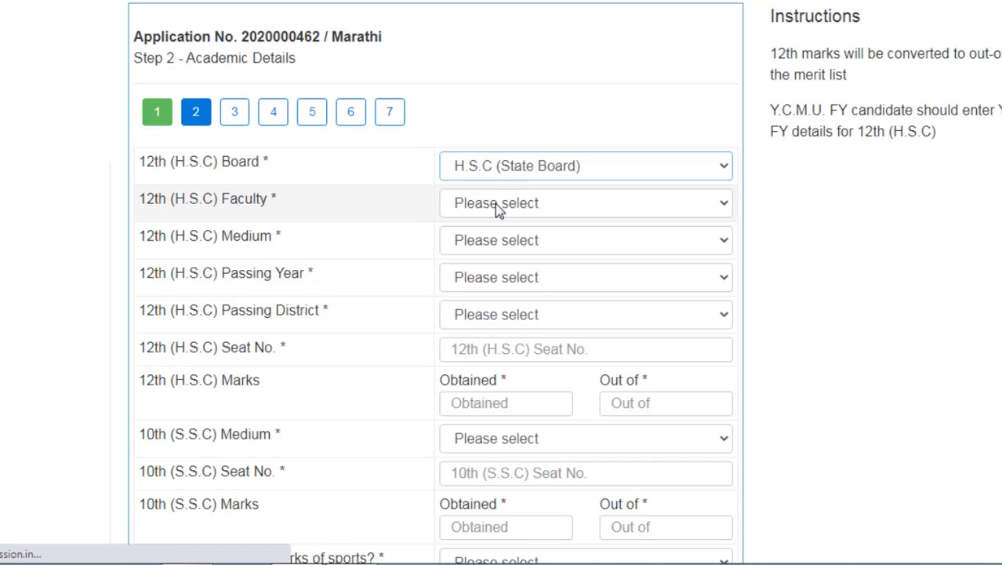
{"action": "scroll", "coordinate": [432, 247], "scroll_direction": "down", "scroll_amount": 3}
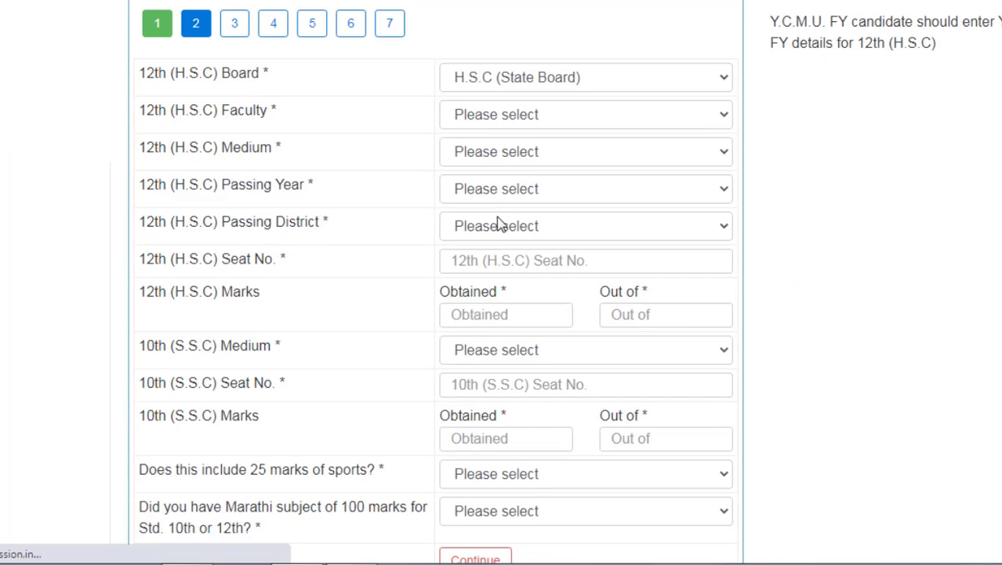
{"action": "left_click", "coordinate": [457, 118]}
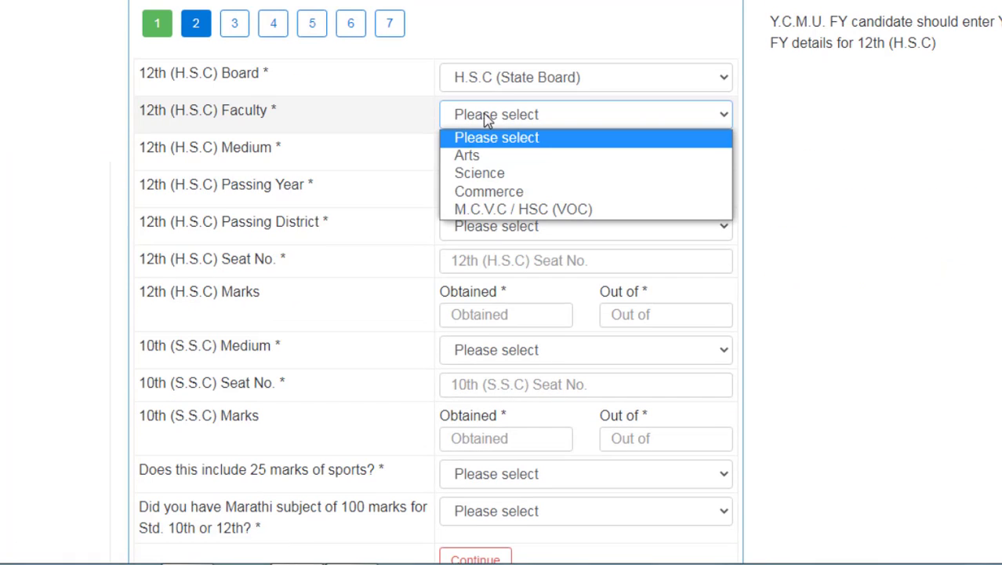
{"action": "left_click", "coordinate": [485, 174]}
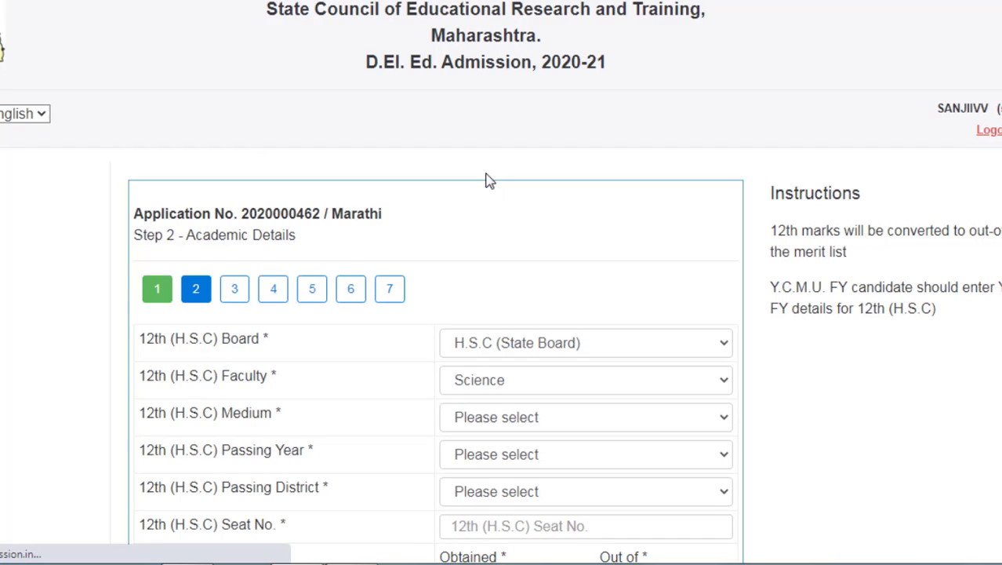
{"action": "scroll", "coordinate": [515, 246], "scroll_direction": "down", "scroll_amount": 3}
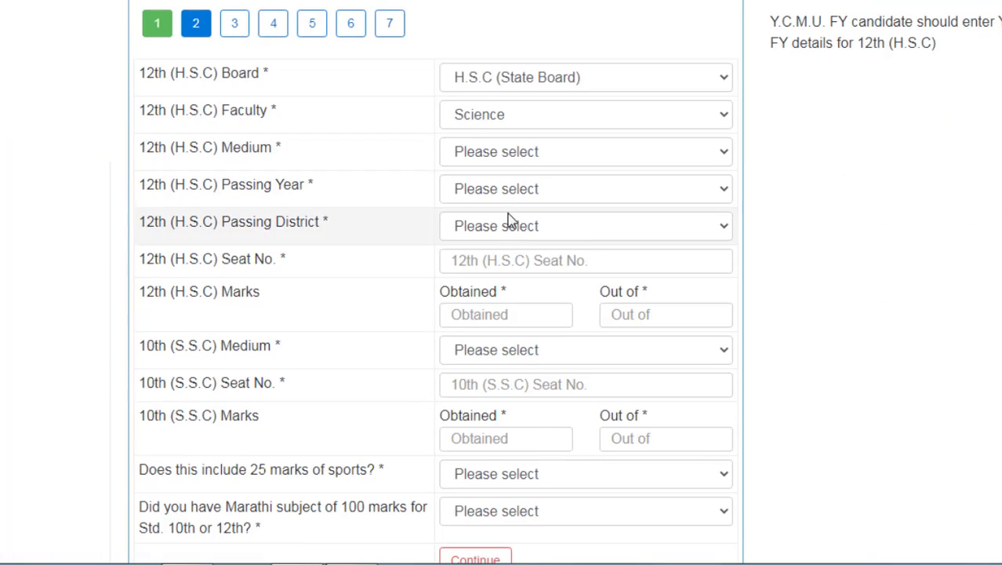
{"action": "left_click", "coordinate": [466, 154]}
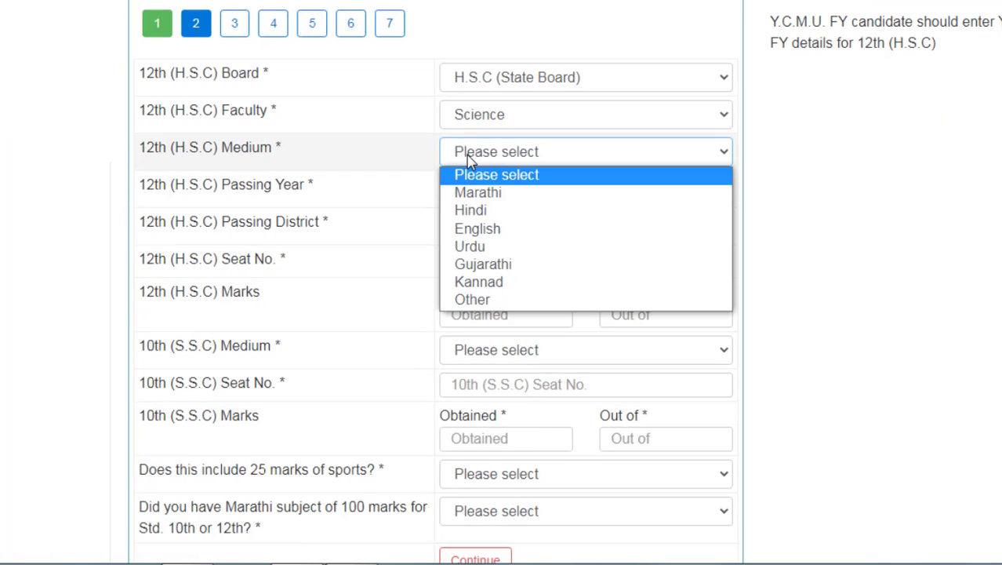
{"action": "left_click", "coordinate": [496, 234]}
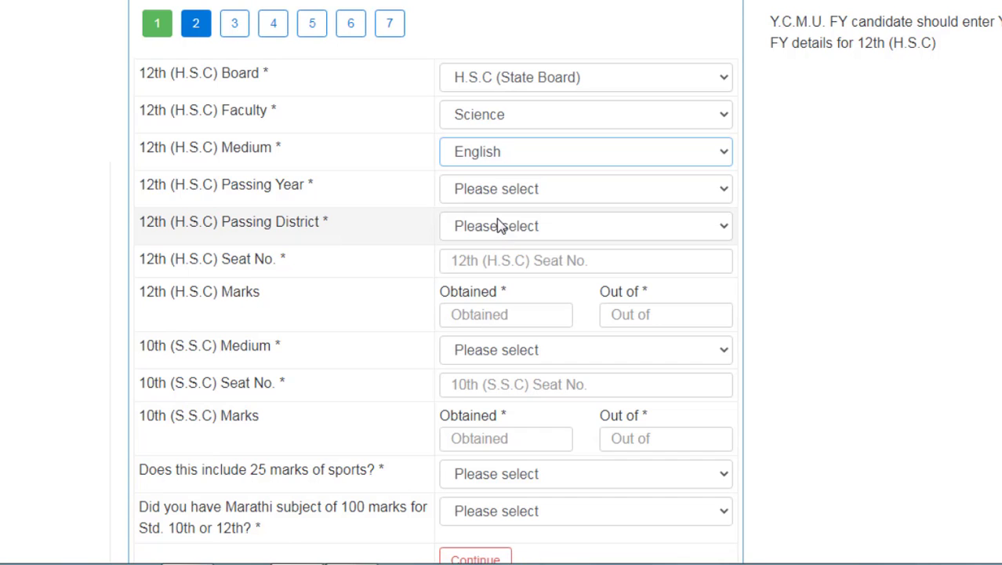
{"action": "scroll", "coordinate": [505, 307], "scroll_direction": "down", "scroll_amount": 2}
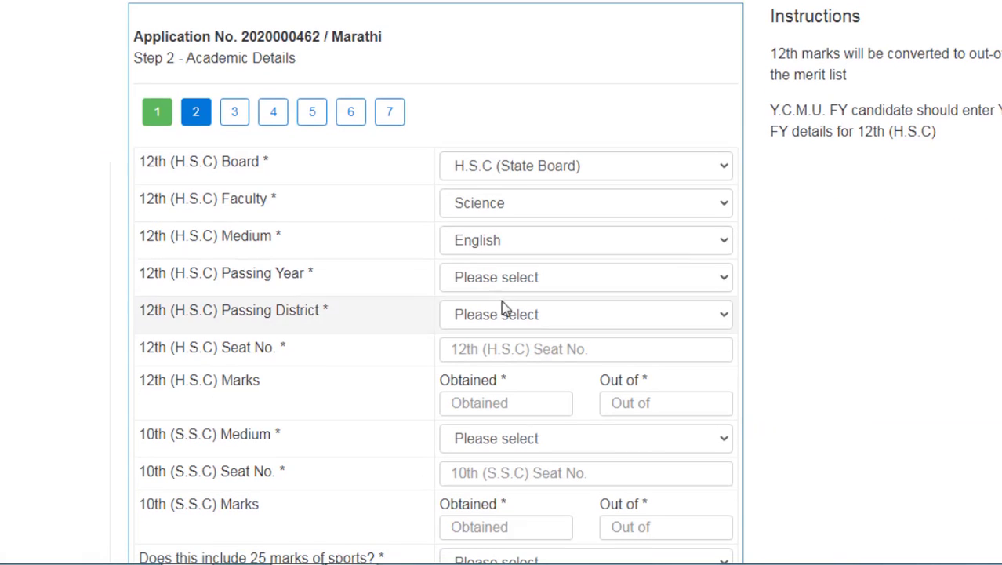
Set the 12th passing year to 2020 and passing district to Aurangabad
{"action": "left_click", "coordinate": [493, 283]}
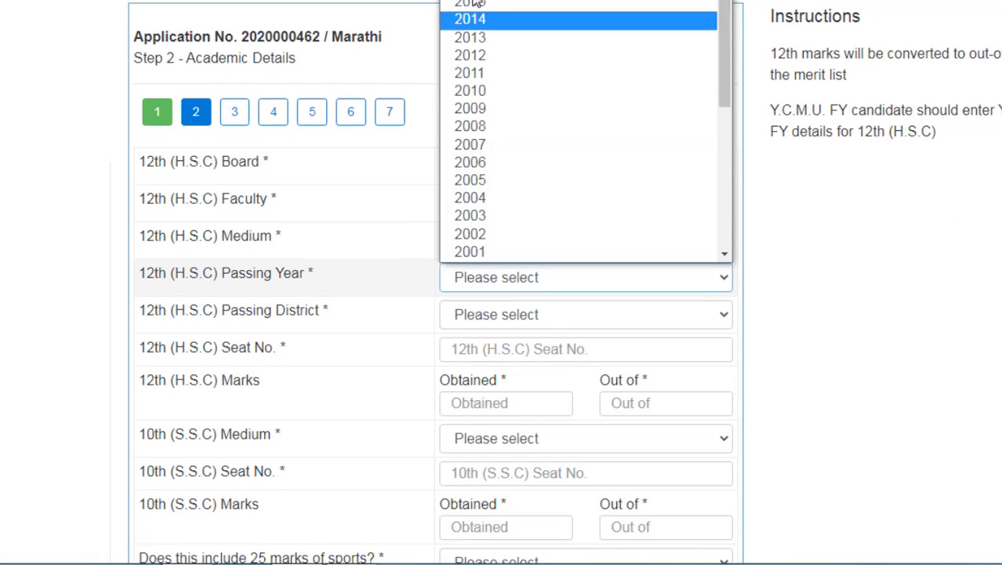
{"action": "type", "text": "2020"}
{"action": "key", "text": "Return"}
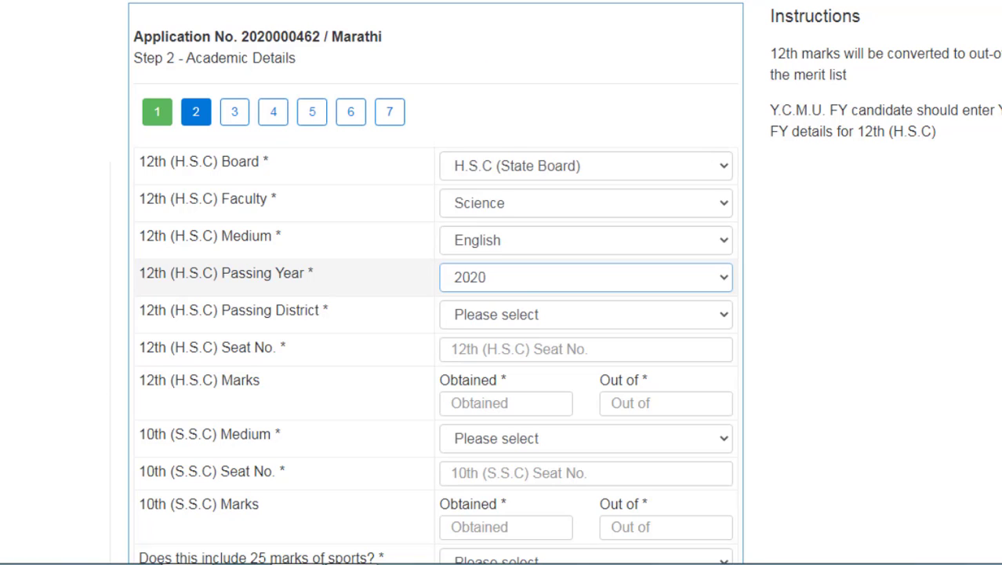
{"action": "left_click", "coordinate": [475, 315]}
{"action": "scroll", "coordinate": [502, 67], "scroll_direction": "down", "scroll_amount": 1}
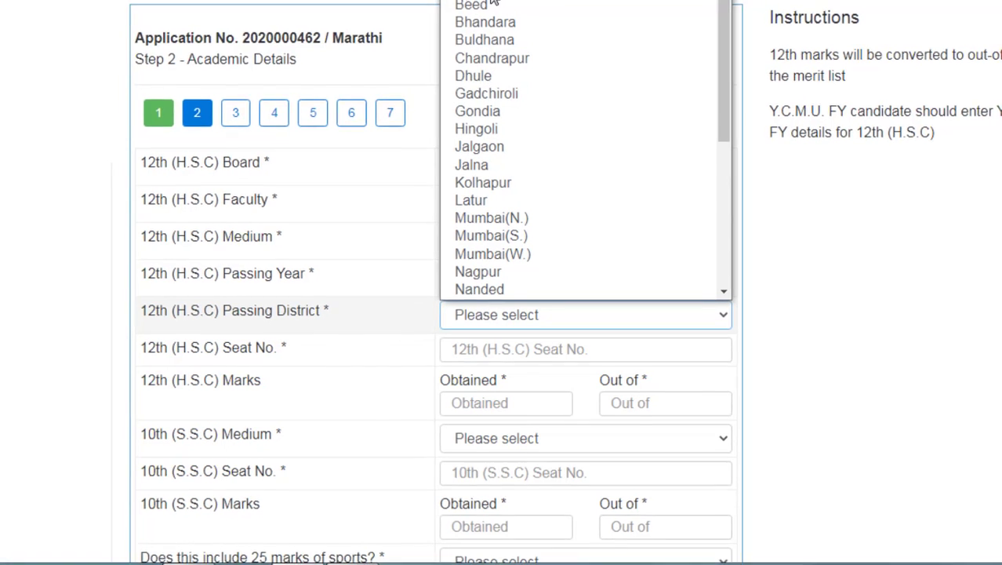
{"action": "scroll", "coordinate": [494, 3], "scroll_direction": "up", "scroll_amount": 1}
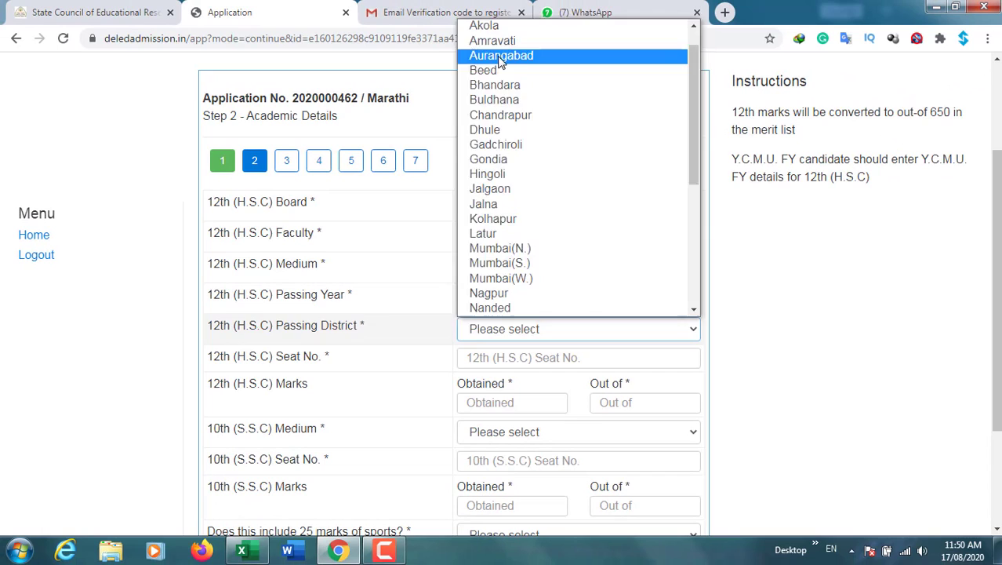
{"action": "left_click", "coordinate": [500, 57]}
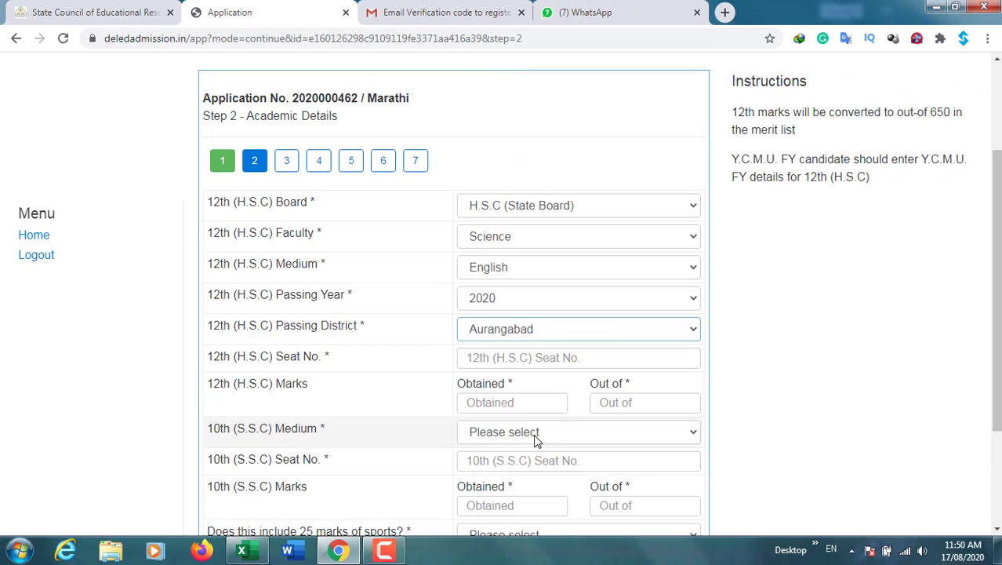
Enter the 12th seat number and set 10th medium to Marathi, sports marks No, Marathi subject Yes
{"action": "left_click", "coordinate": [533, 363]}
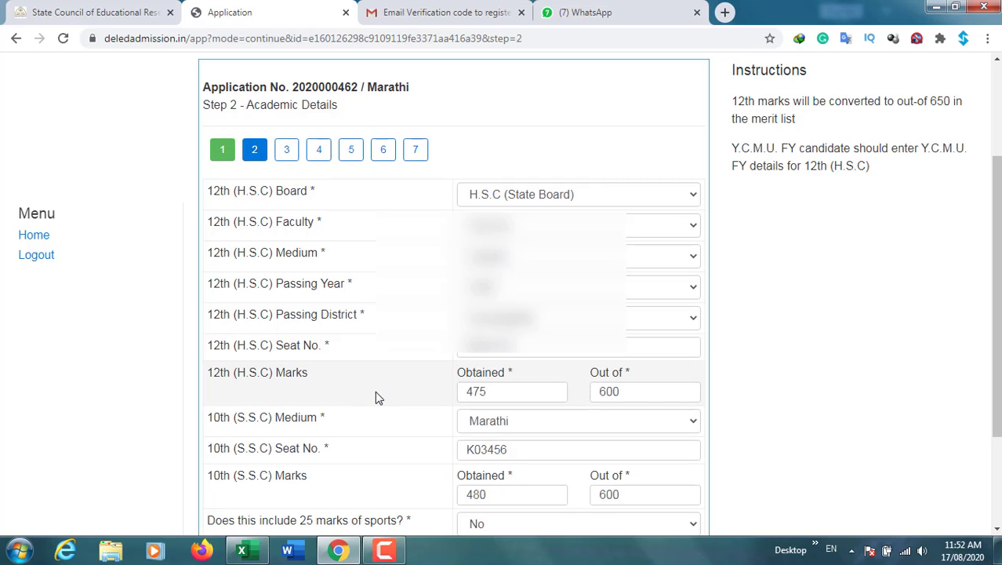
{"action": "scroll", "coordinate": [381, 392], "scroll_direction": "down", "scroll_amount": 1}
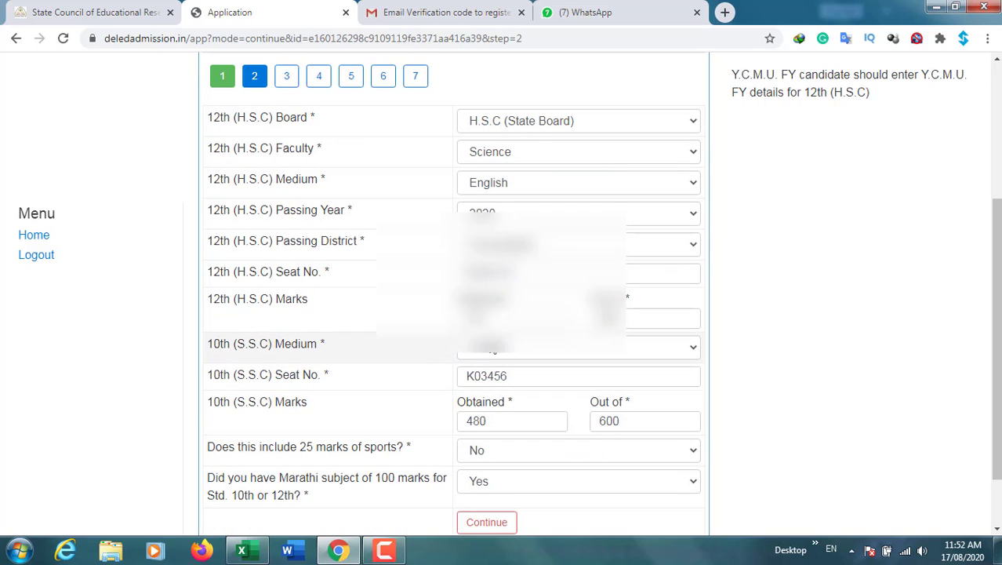
{"action": "left_click", "coordinate": [492, 347]}
{"action": "left_click", "coordinate": [495, 379]}
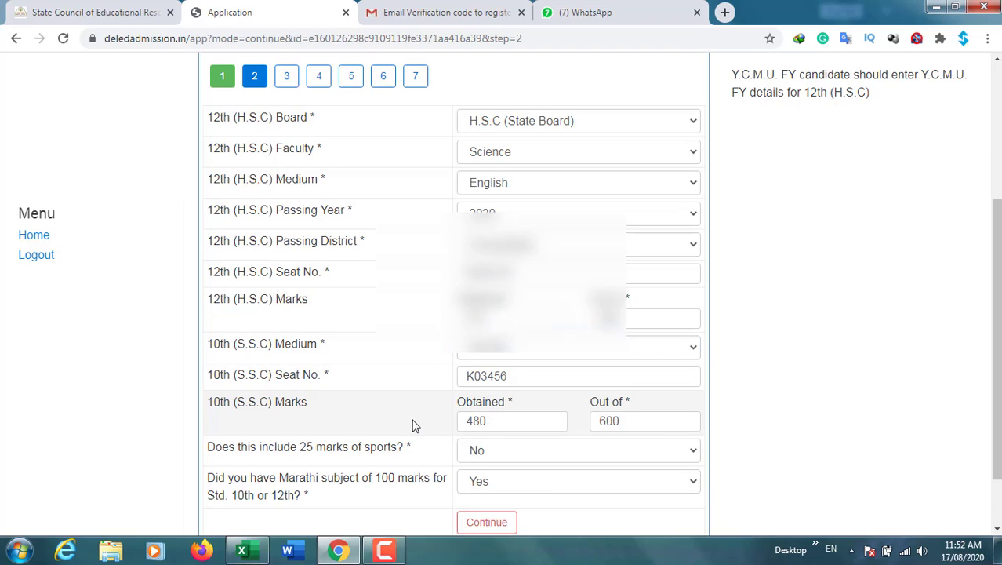
{"action": "scroll", "coordinate": [414, 424], "scroll_direction": "down", "scroll_amount": 1}
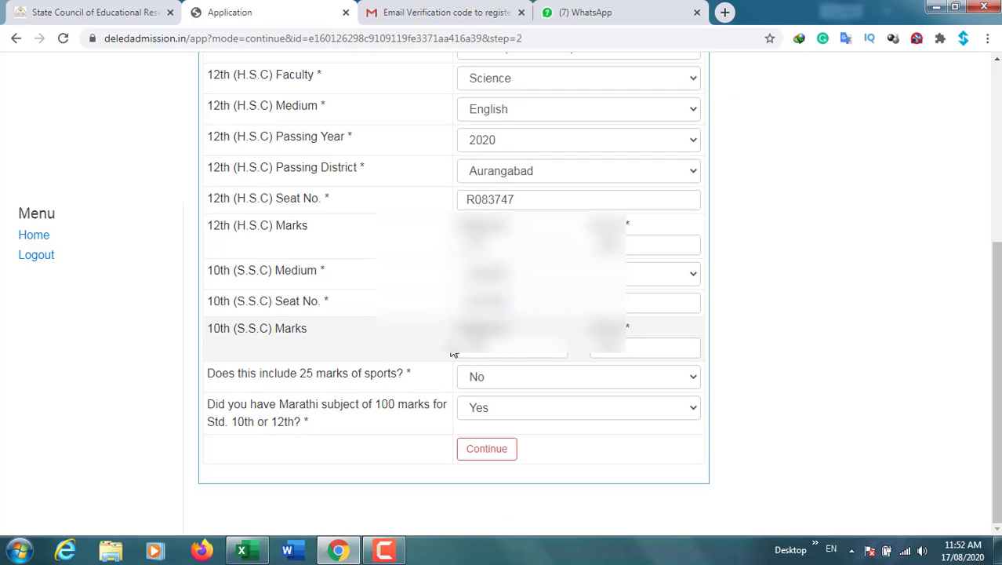
{"action": "left_click", "coordinate": [505, 383]}
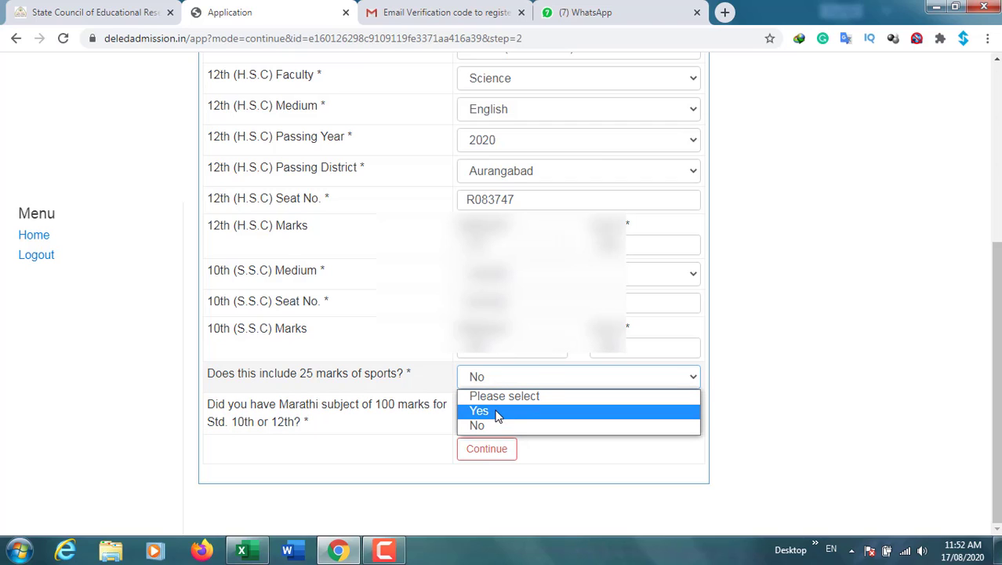
{"action": "left_click", "coordinate": [437, 387]}
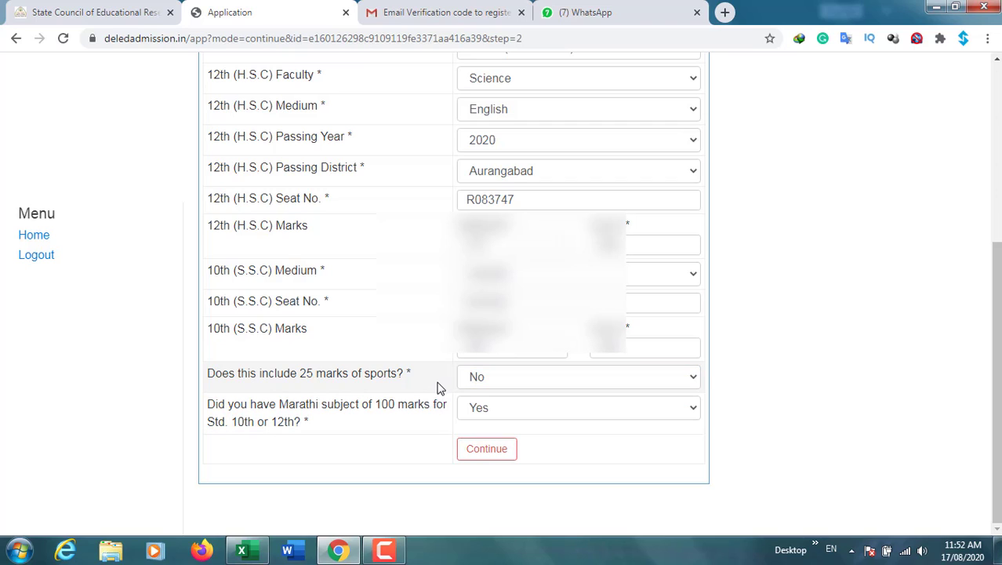
{"action": "left_click", "coordinate": [474, 415]}
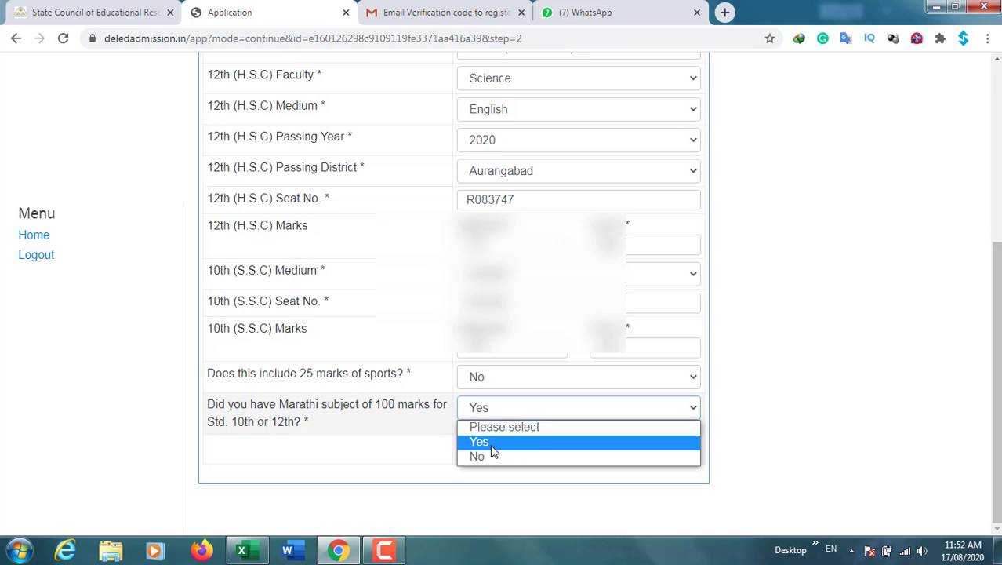
{"action": "key", "text": "Return"}
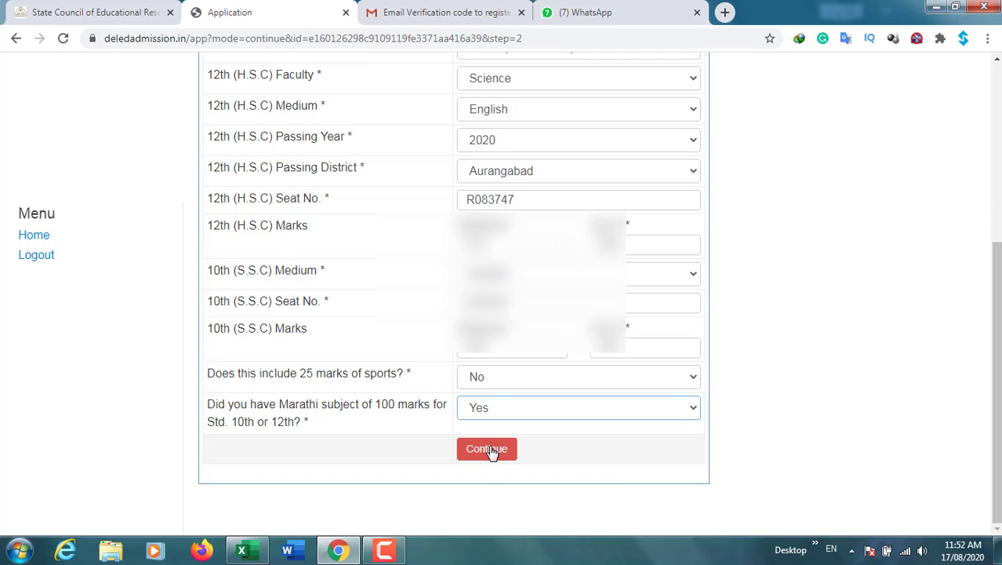
Continue to Step 3 and answer Open category No and applying in another medium Yes
{"action": "left_click", "coordinate": [487, 454]}
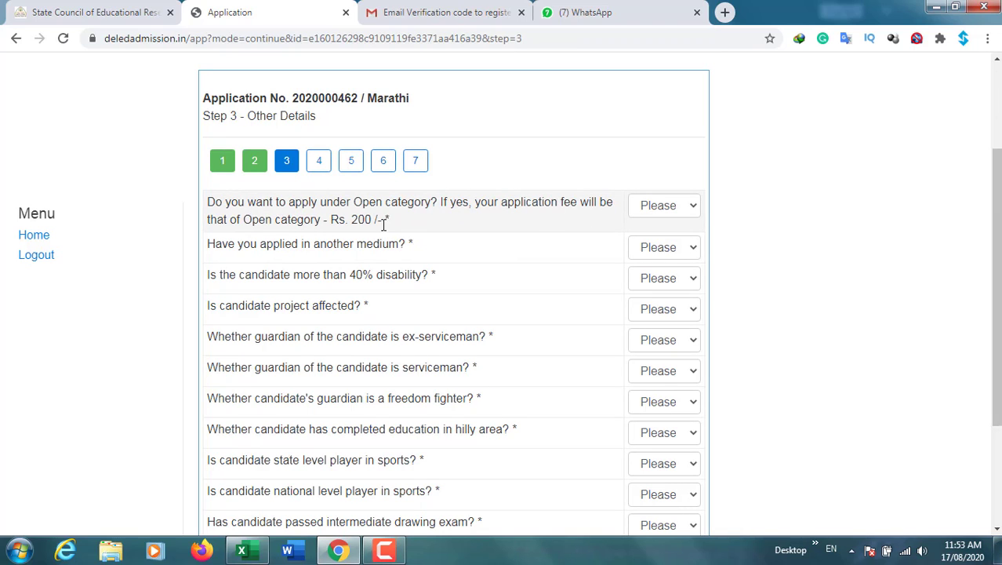
{"action": "left_click", "coordinate": [665, 206]}
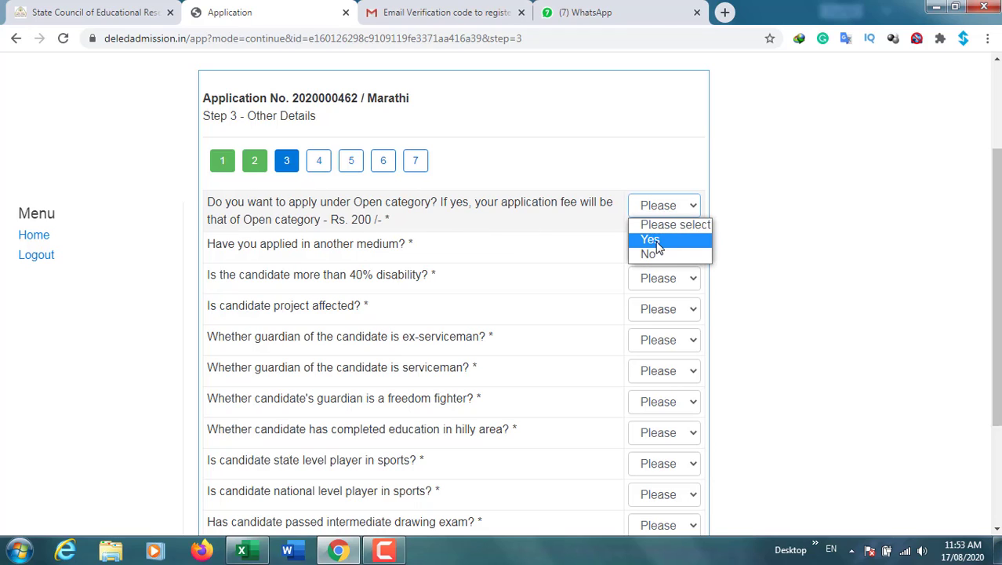
{"action": "left_click", "coordinate": [657, 255]}
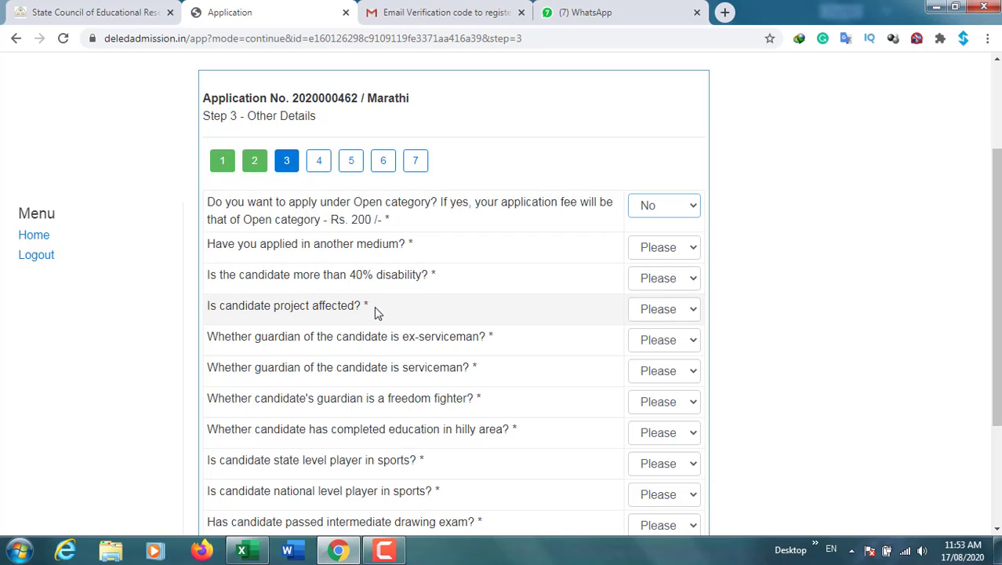
{"action": "left_click", "coordinate": [656, 251]}
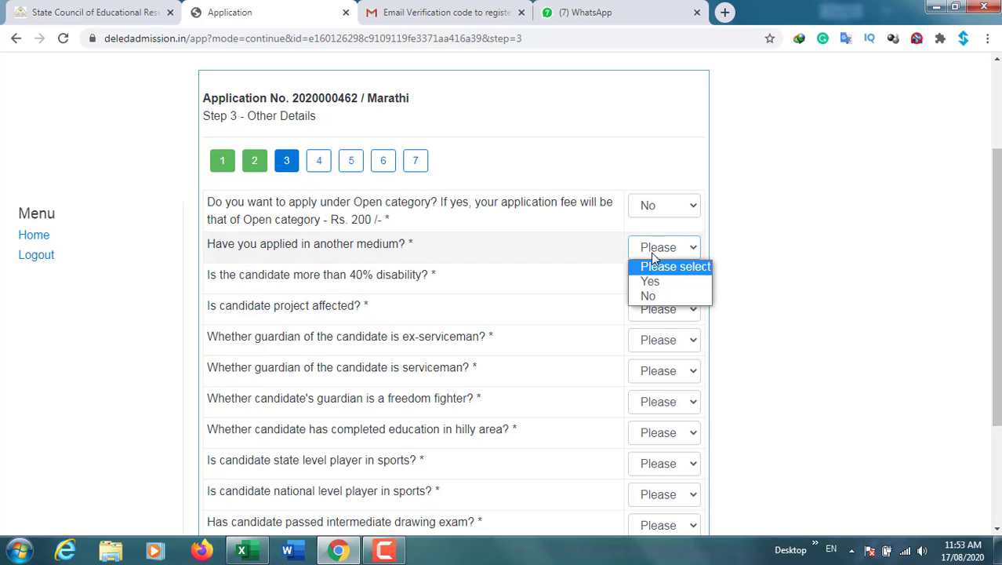
{"action": "left_click", "coordinate": [652, 281]}
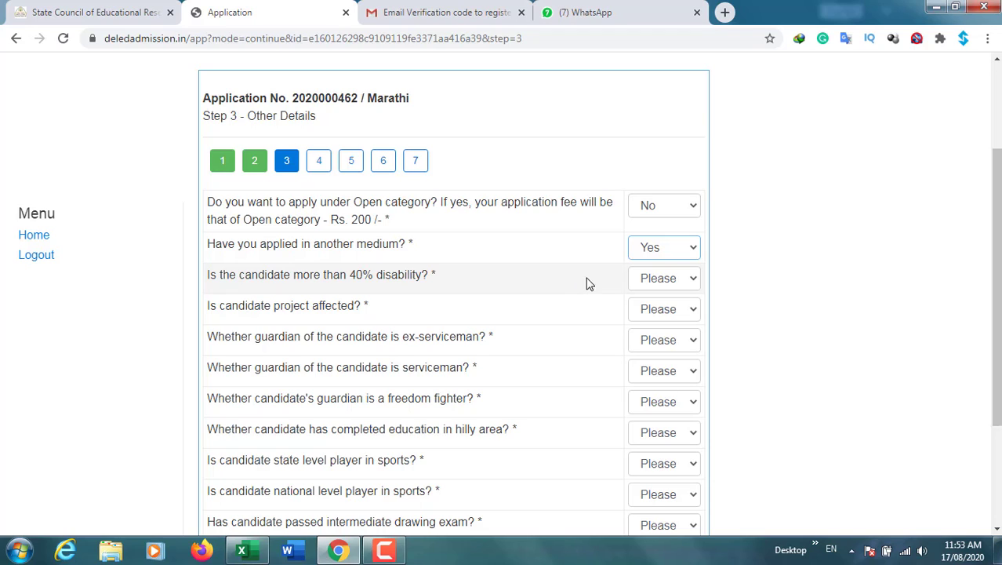
Set the over-40% disability answer to No and continue to College Preference
{"action": "left_click", "coordinate": [668, 284]}
{"action": "left_click", "coordinate": [668, 313]}
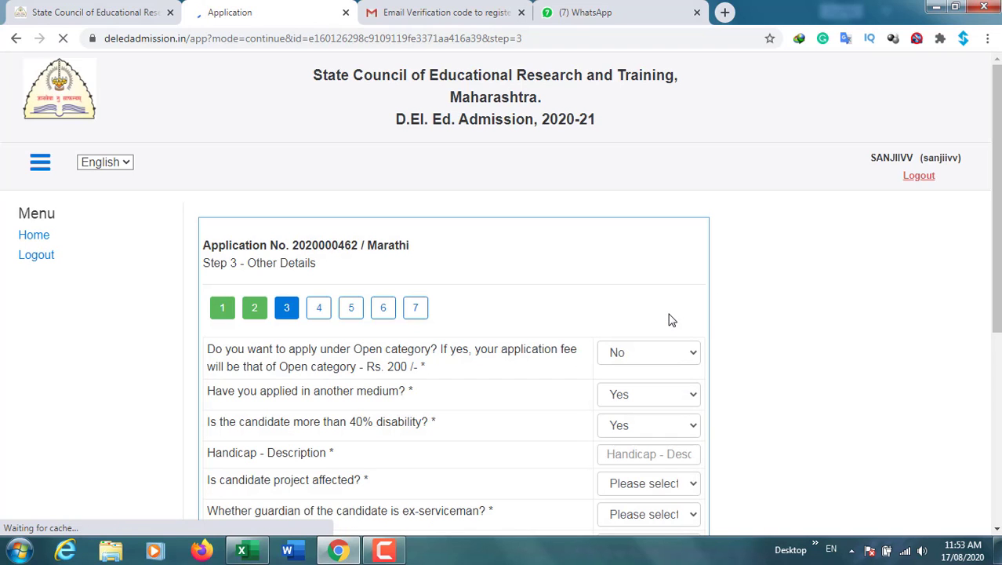
{"action": "scroll", "coordinate": [732, 426], "scroll_direction": "down", "scroll_amount": 2}
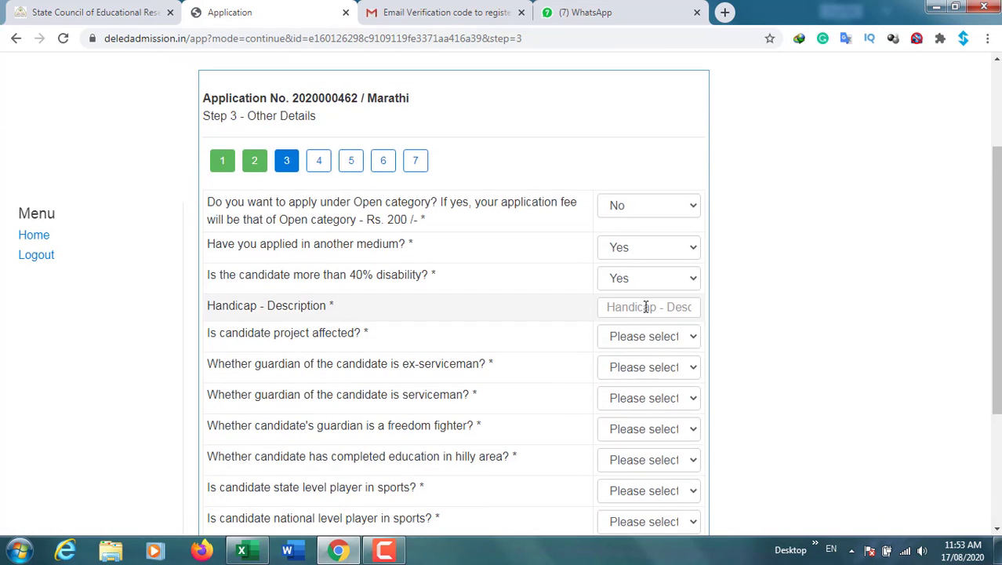
{"action": "left_click", "coordinate": [646, 307]}
{"action": "left_click", "coordinate": [653, 283]}
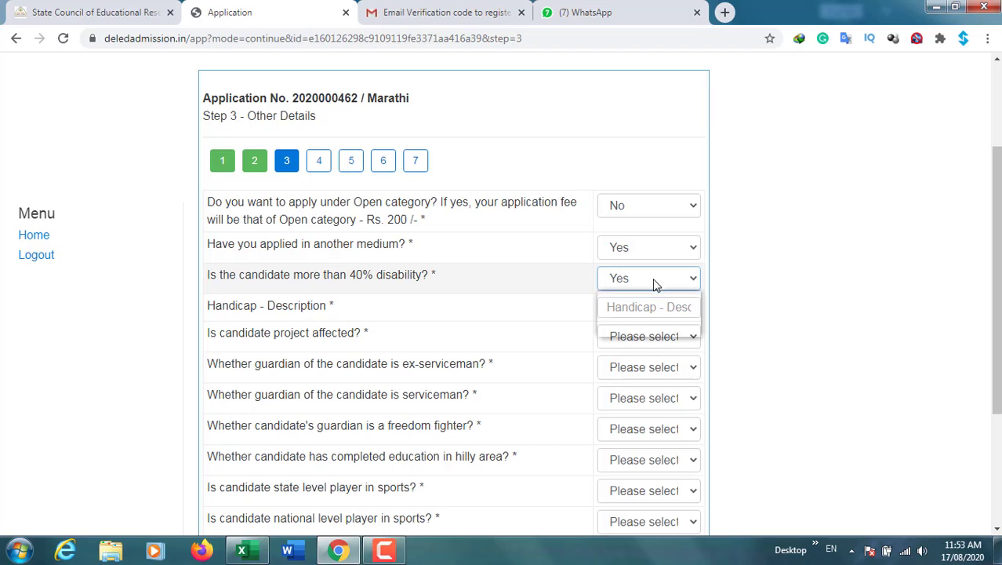
{"action": "left_click", "coordinate": [639, 327]}
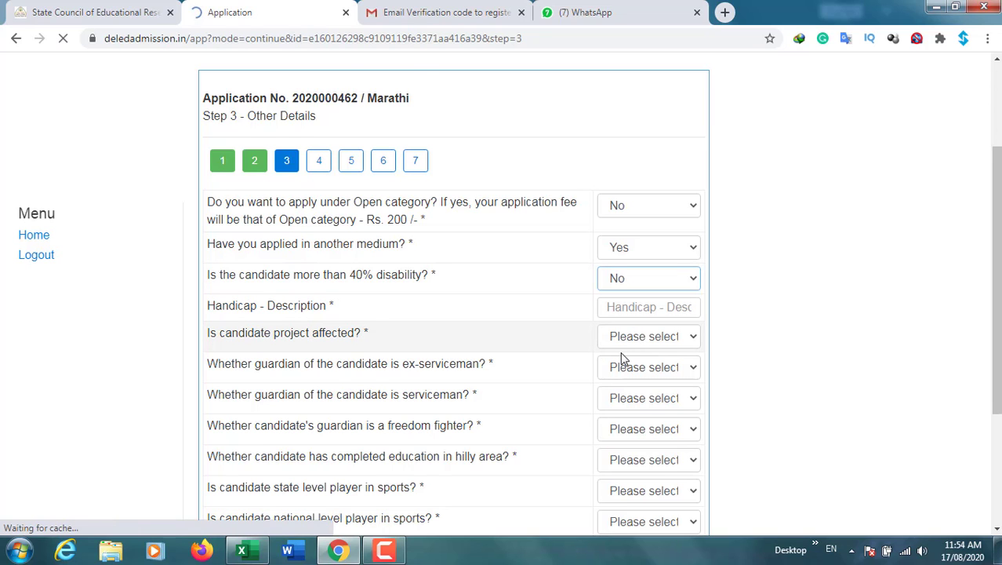
{"action": "scroll", "coordinate": [622, 358], "scroll_direction": "down", "scroll_amount": 4}
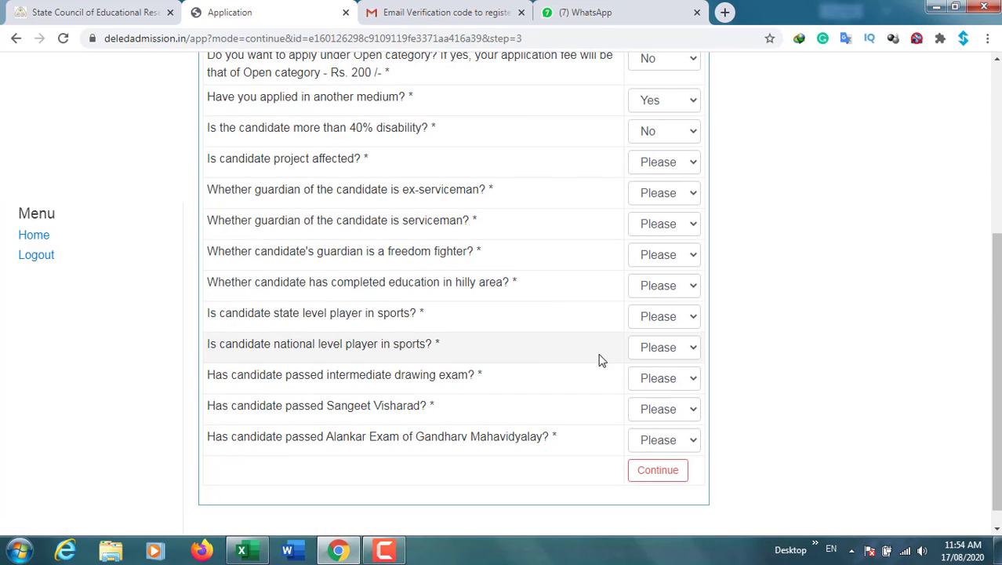
{"action": "left_click", "coordinate": [651, 167]}
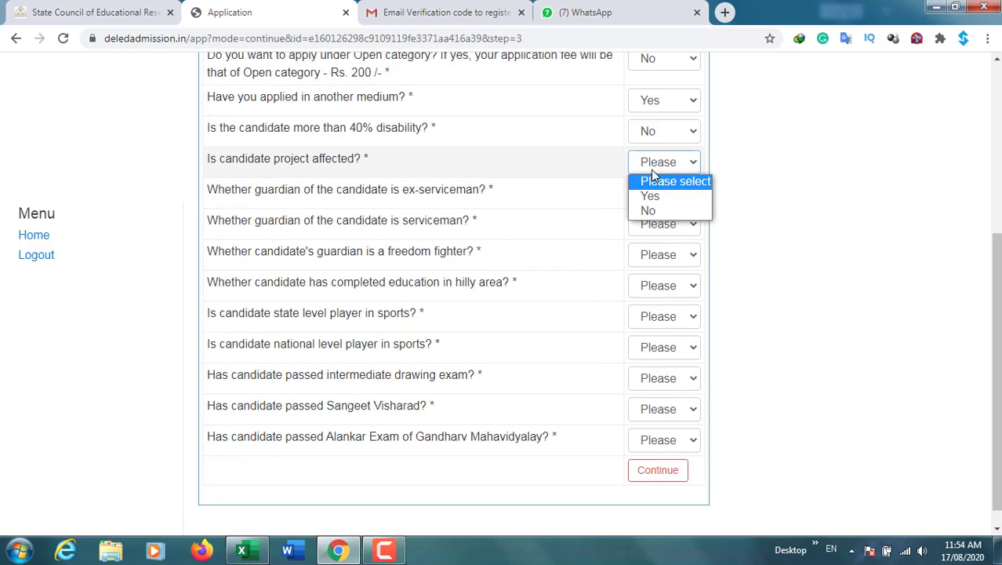
{"action": "left_click", "coordinate": [588, 172]}
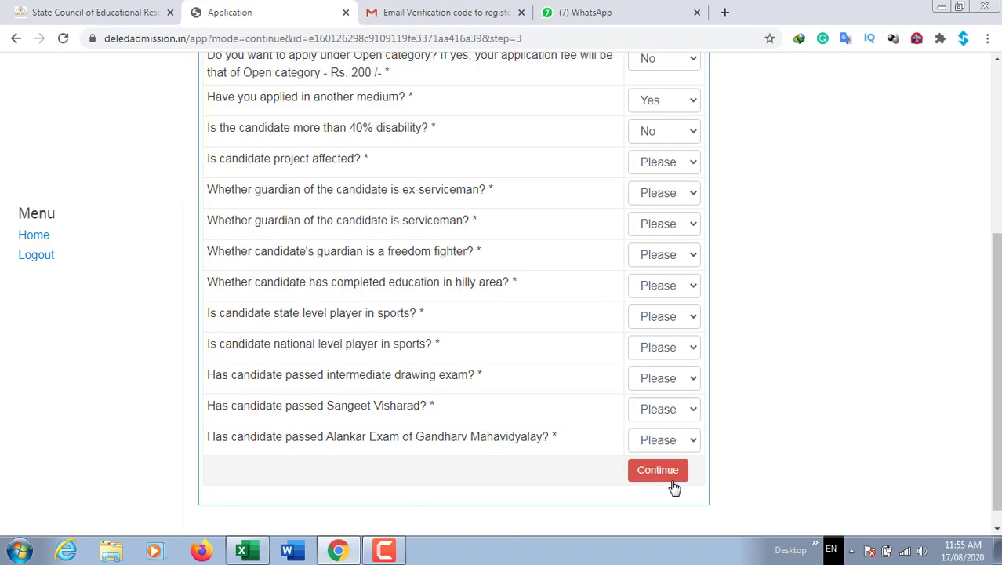
{"action": "left_click", "coordinate": [672, 480]}
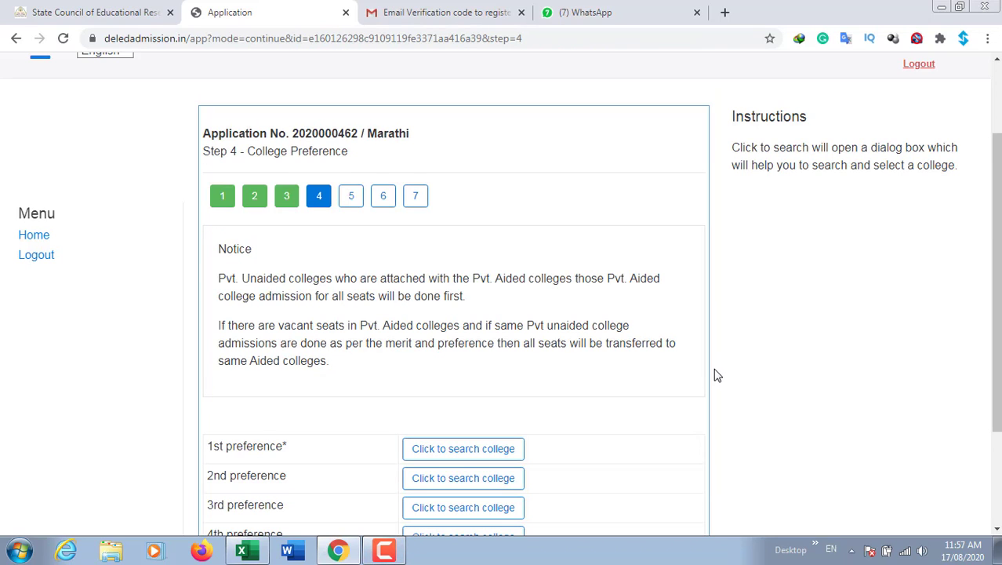
Search 1st-preference colleges in Aurangabad region, district and taluka, filtered to Govt grant type
{"action": "scroll", "coordinate": [716, 374], "scroll_direction": "down", "scroll_amount": 2}
{"action": "scroll", "coordinate": [715, 375], "scroll_direction": "up", "scroll_amount": 2}
{"action": "scroll", "coordinate": [715, 375], "scroll_direction": "down", "scroll_amount": 2}
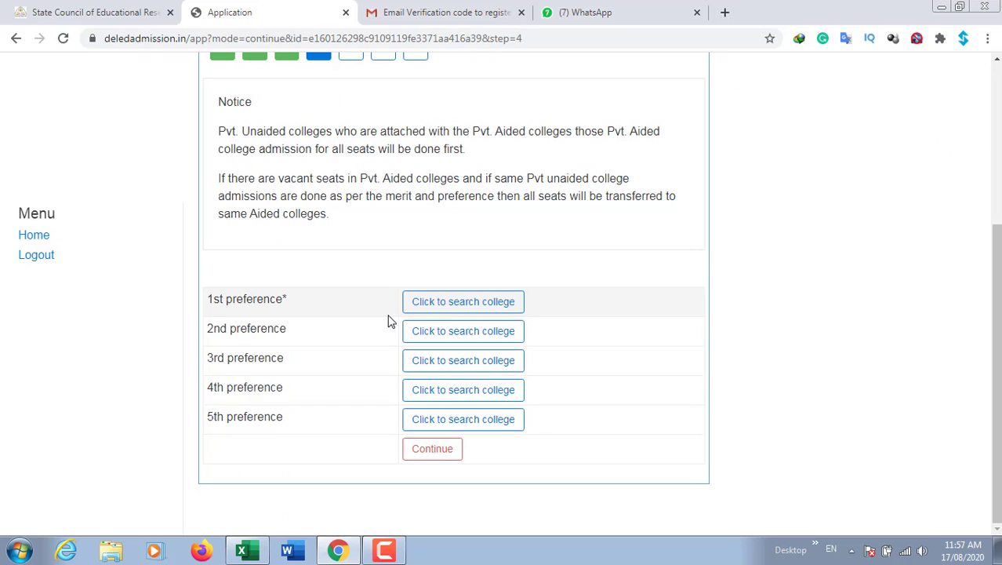
{"action": "left_click", "coordinate": [486, 310]}
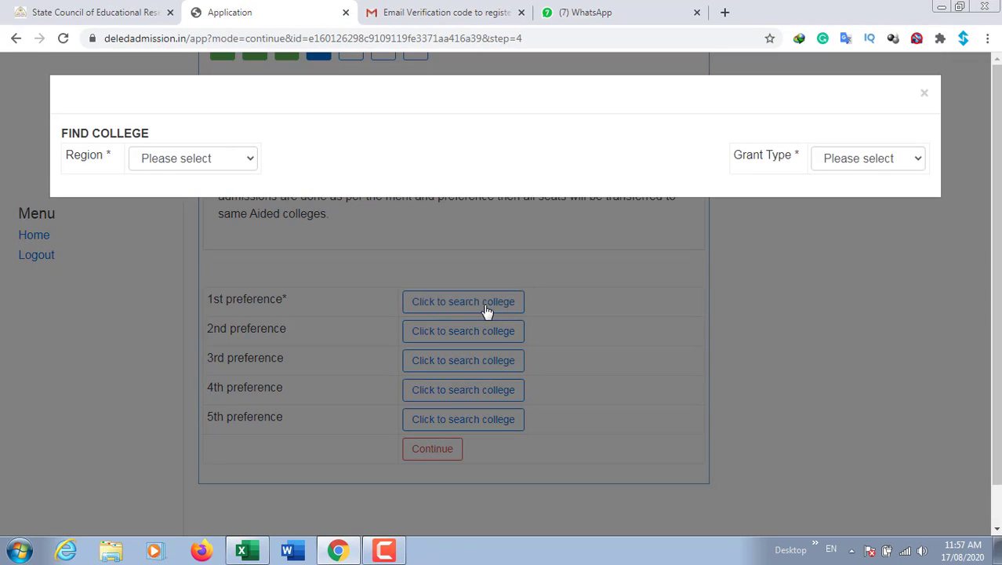
{"action": "left_click", "coordinate": [200, 160]}
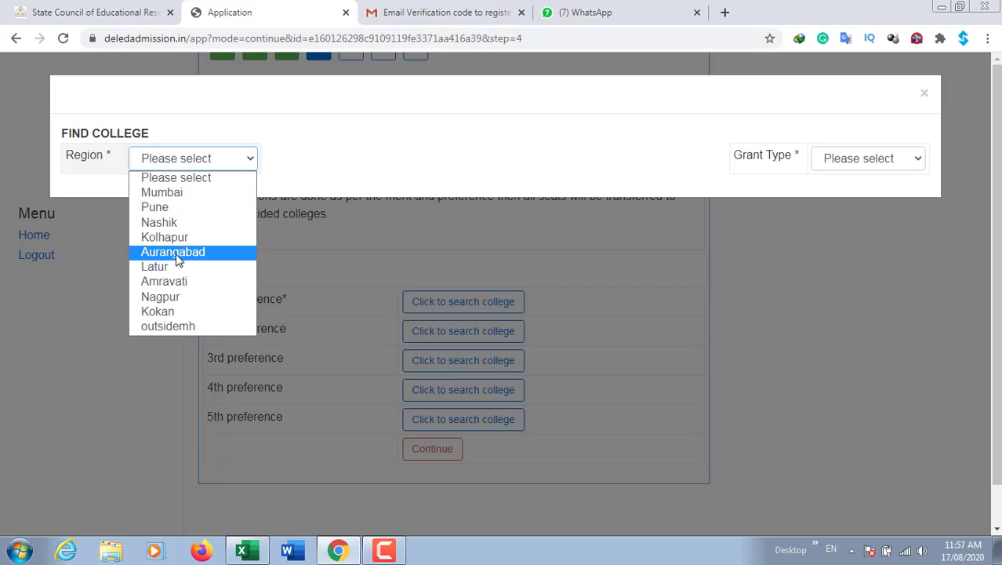
{"action": "left_click", "coordinate": [177, 253]}
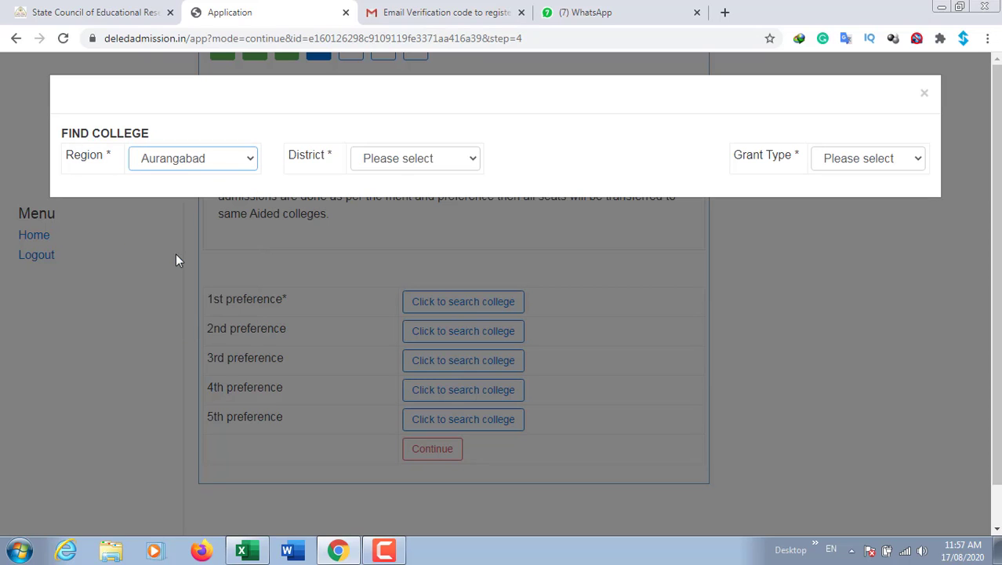
{"action": "left_click", "coordinate": [387, 166]}
{"action": "left_click", "coordinate": [392, 192]}
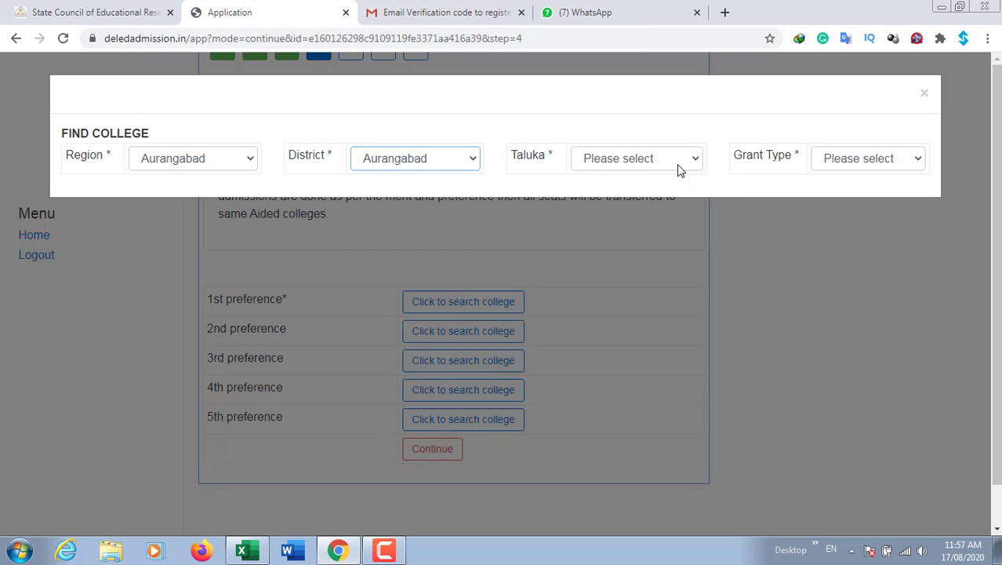
{"action": "left_click", "coordinate": [630, 165]}
{"action": "left_click", "coordinate": [619, 192]}
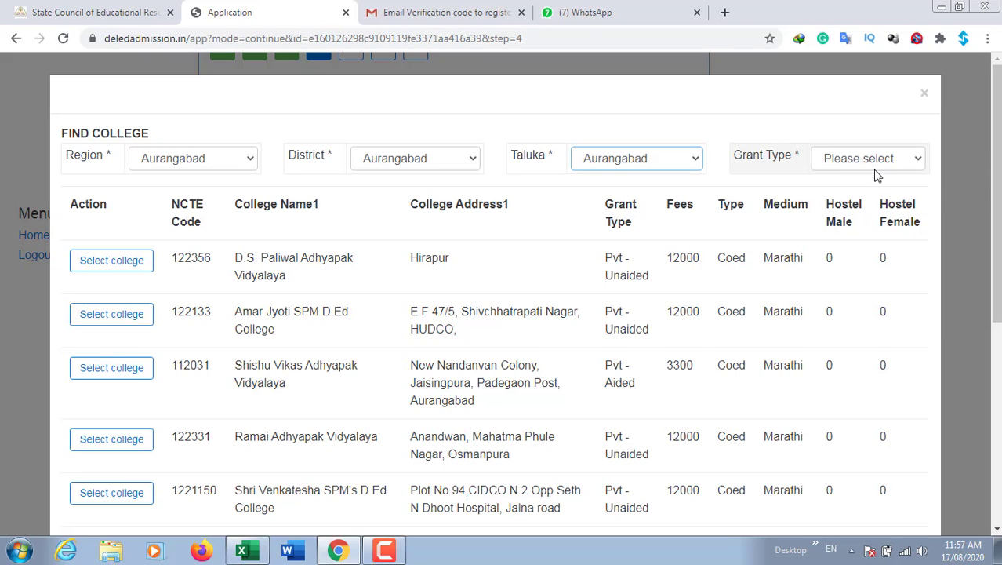
{"action": "left_click", "coordinate": [875, 166]}
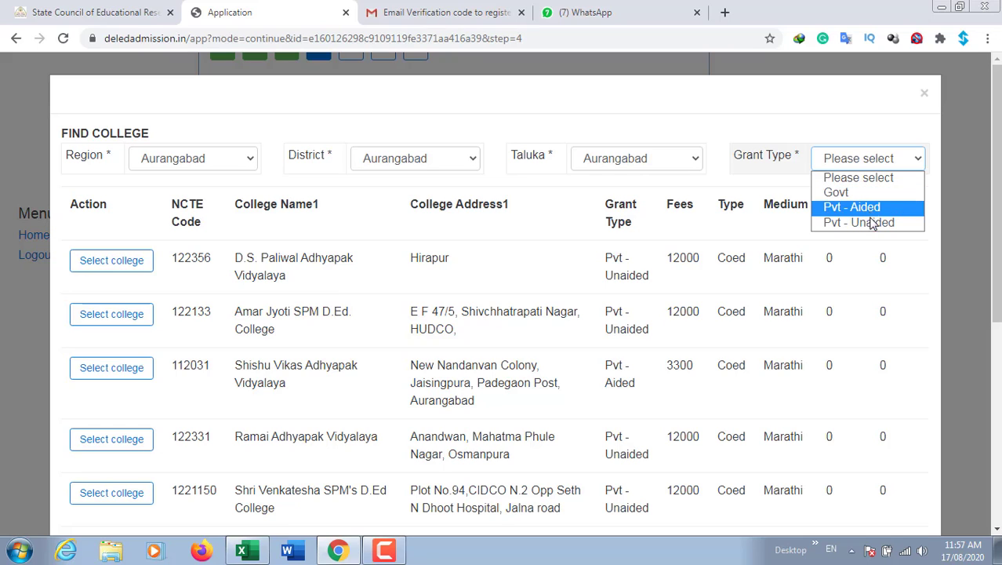
{"action": "left_click", "coordinate": [856, 195]}
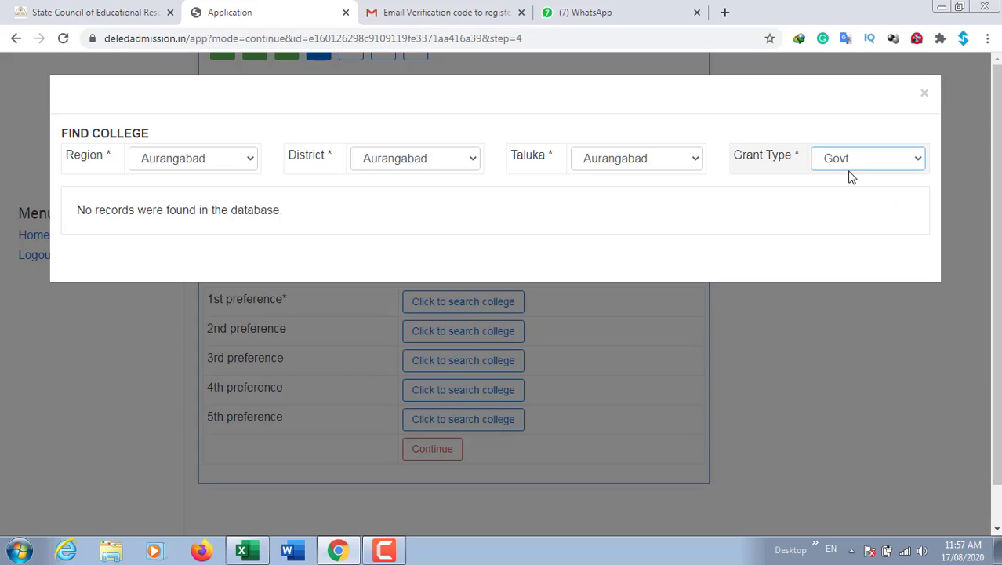
Switch the taluka to Kannad and select Govt Adhyapak Vidyalaya Kannad as 1st preference
{"action": "left_click", "coordinate": [627, 166]}
{"action": "left_click", "coordinate": [632, 209]}
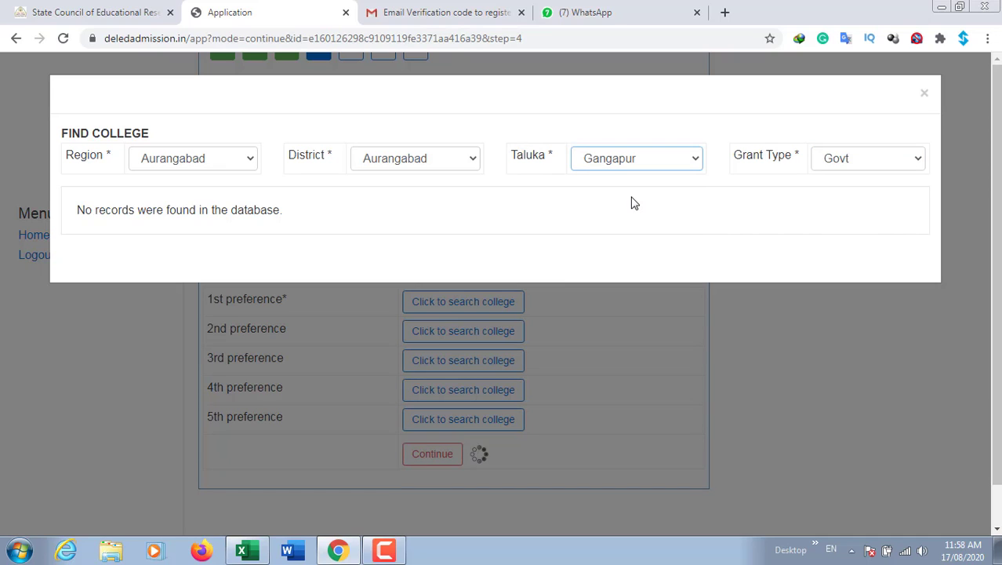
{"action": "left_click", "coordinate": [652, 166]}
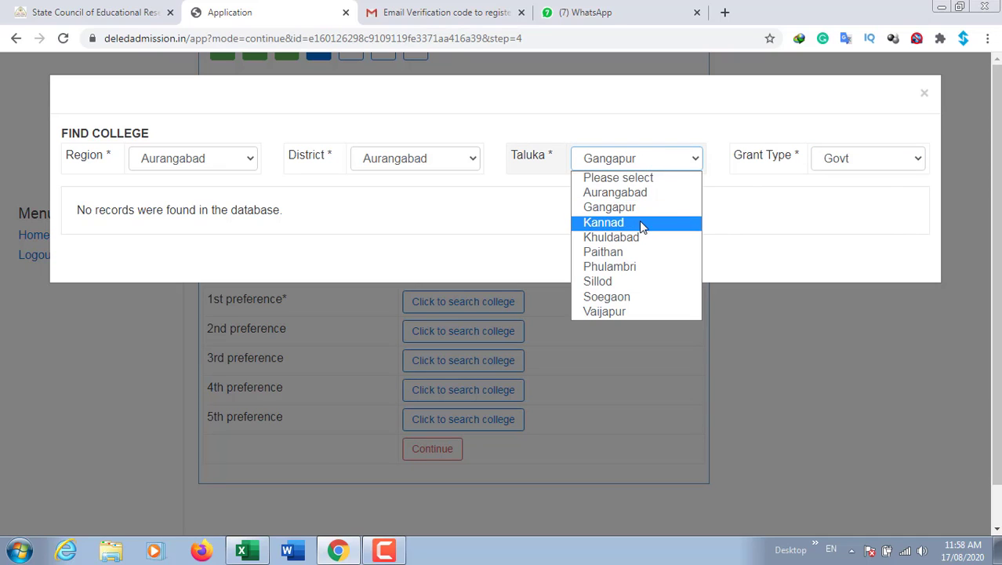
{"action": "left_click", "coordinate": [640, 221]}
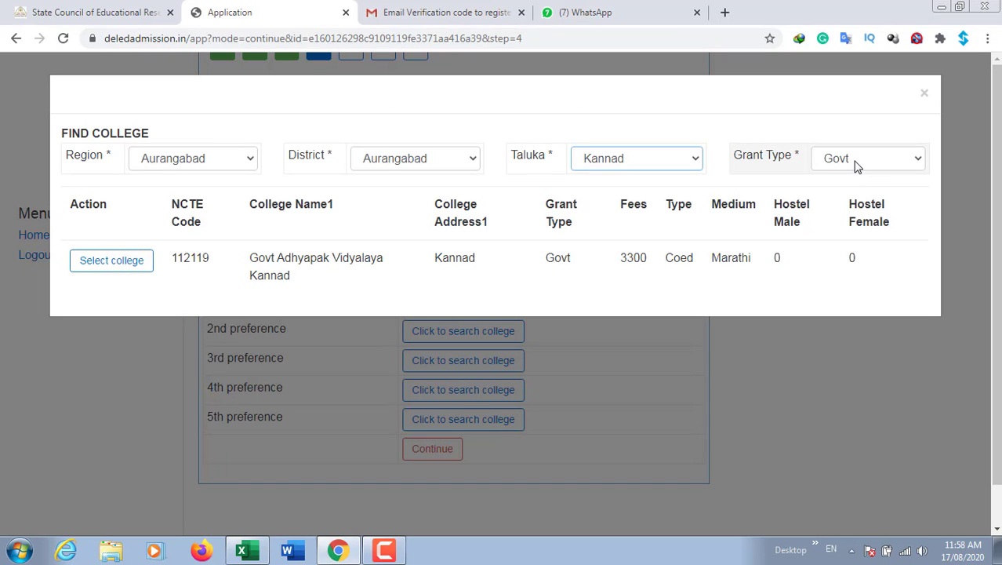
{"action": "left_click", "coordinate": [116, 265]}
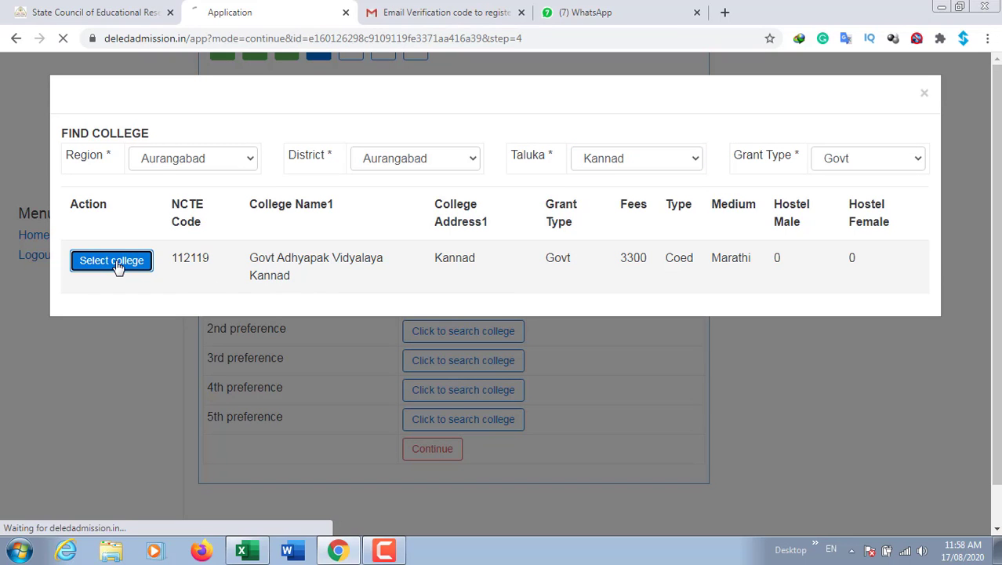
{"action": "scroll", "coordinate": [501, 430], "scroll_direction": "down", "scroll_amount": 5}
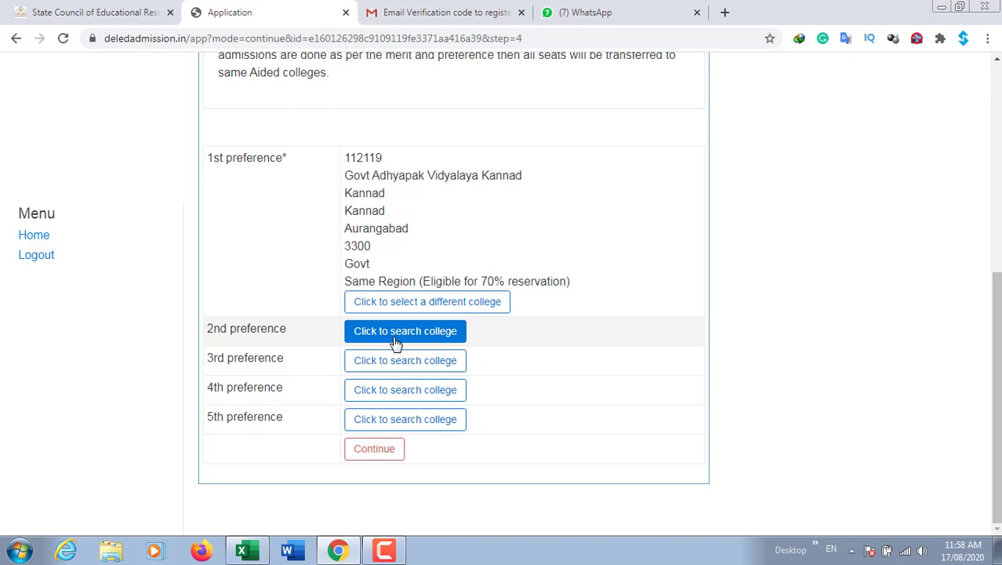
Search 2nd-preference colleges with Aurangabad as region, district and taluka
{"action": "left_click", "coordinate": [396, 340]}
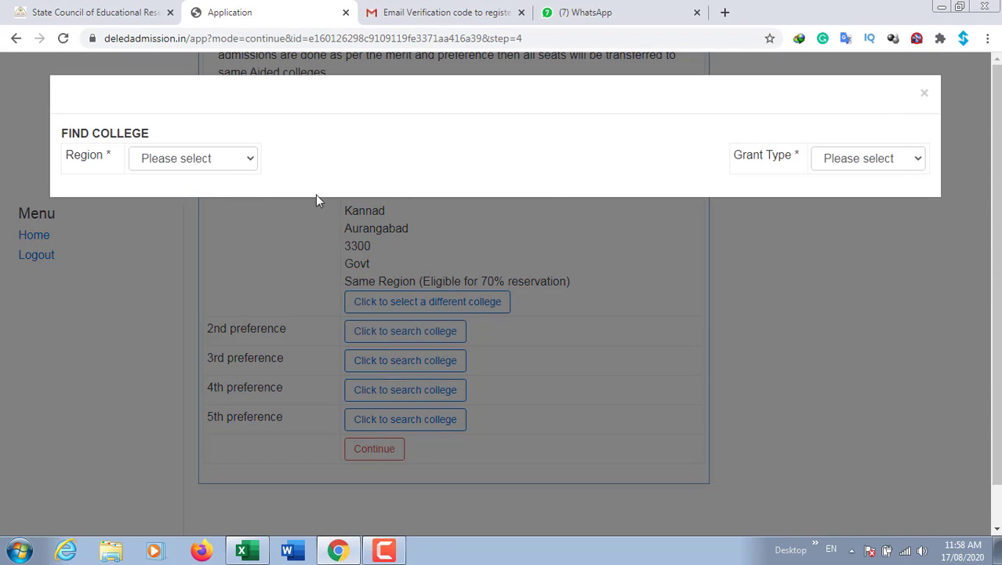
{"action": "left_click", "coordinate": [184, 158]}
{"action": "left_click", "coordinate": [201, 252]}
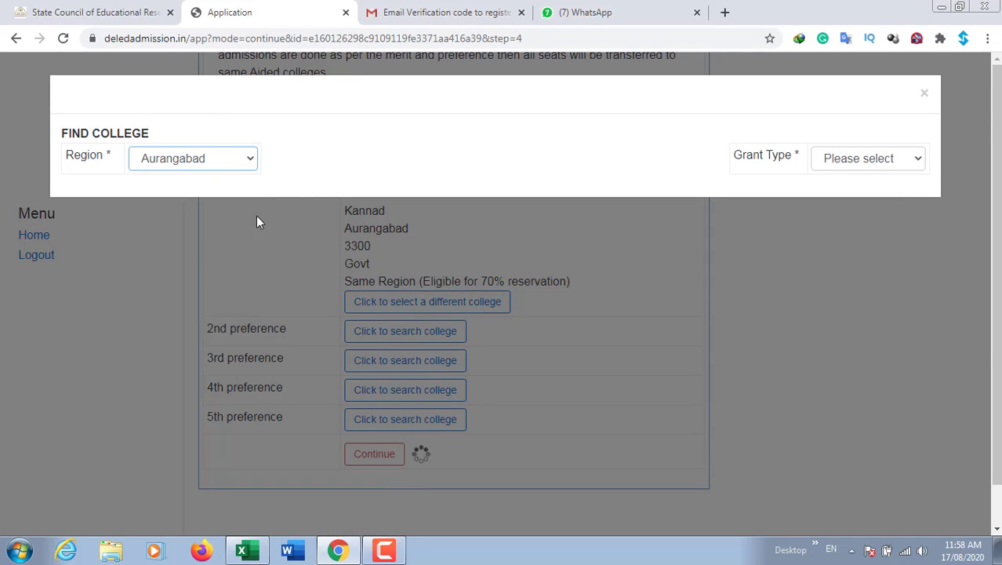
{"action": "left_click", "coordinate": [428, 160]}
{"action": "left_click", "coordinate": [430, 195]}
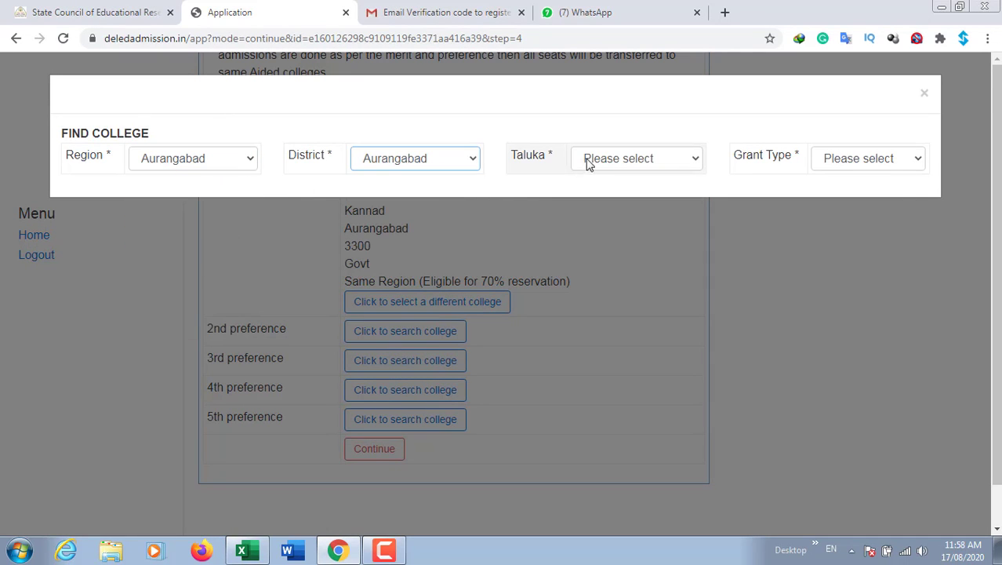
{"action": "left_click", "coordinate": [590, 160]}
{"action": "left_click", "coordinate": [619, 193]}
Filter to Pvt - Aided, pick Shishu Vikas Adhyapak Vidyalaya as 2nd preference, and save preferences
{"action": "left_click", "coordinate": [825, 160]}
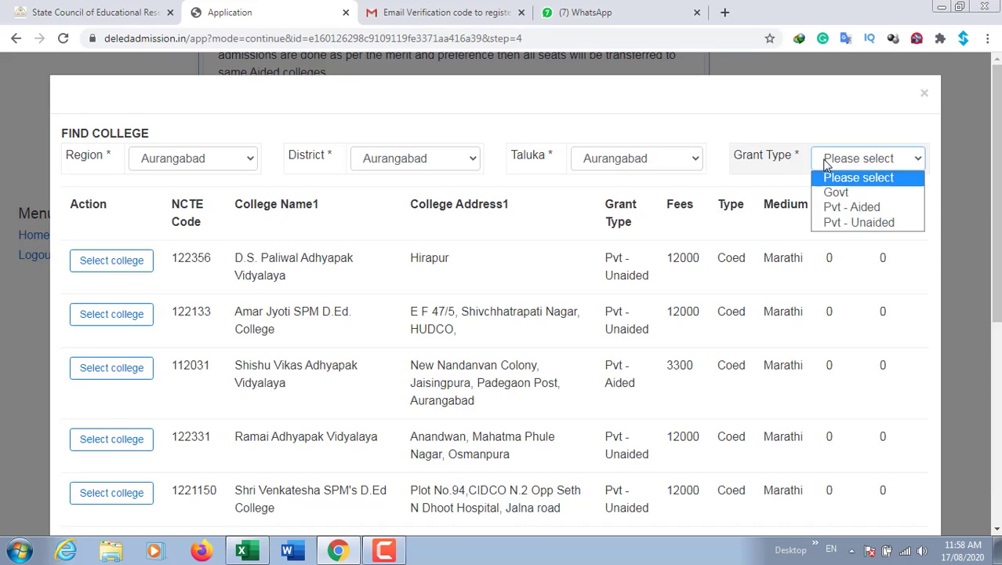
{"action": "left_click", "coordinate": [853, 208]}
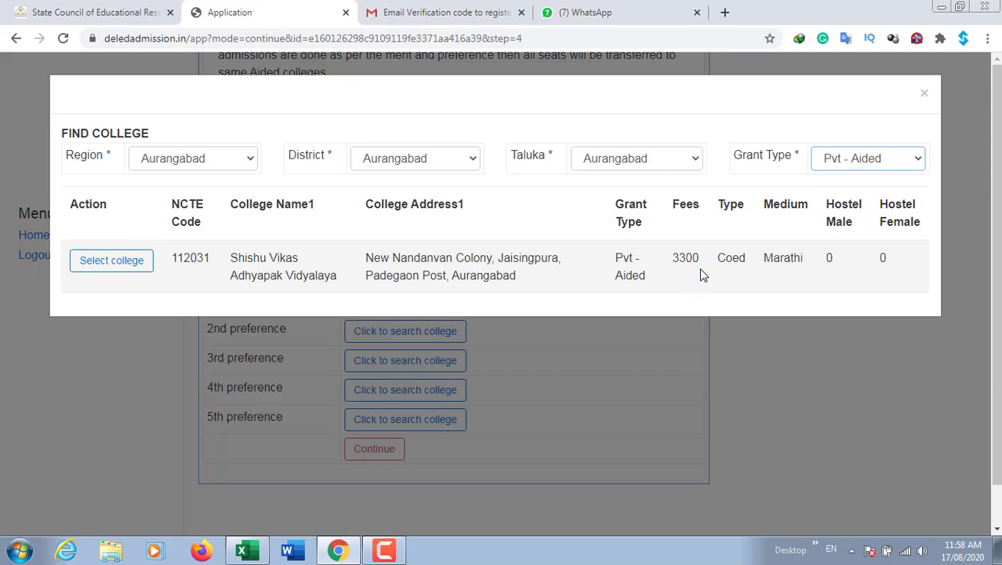
{"action": "left_click", "coordinate": [114, 263]}
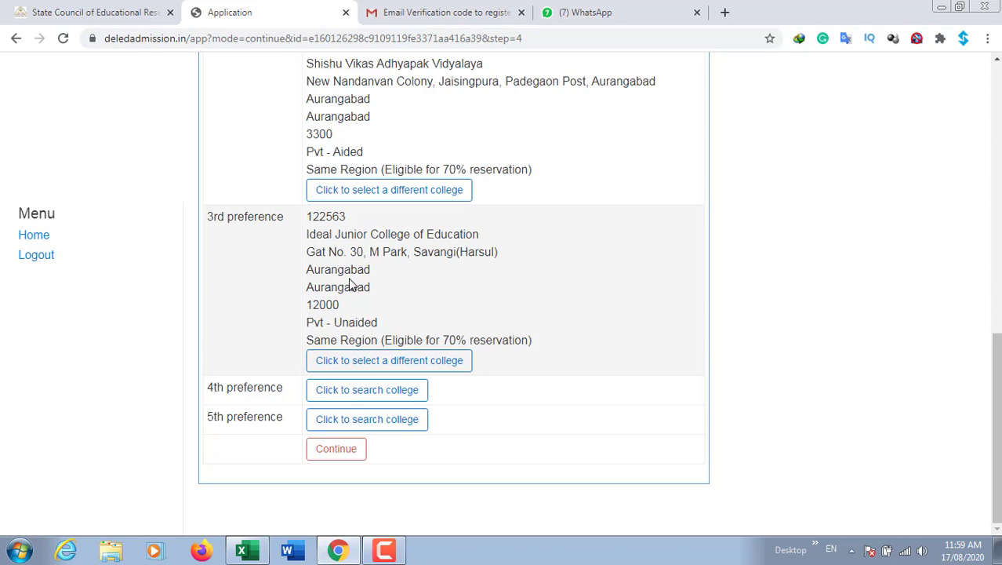
{"action": "left_click", "coordinate": [340, 454]}
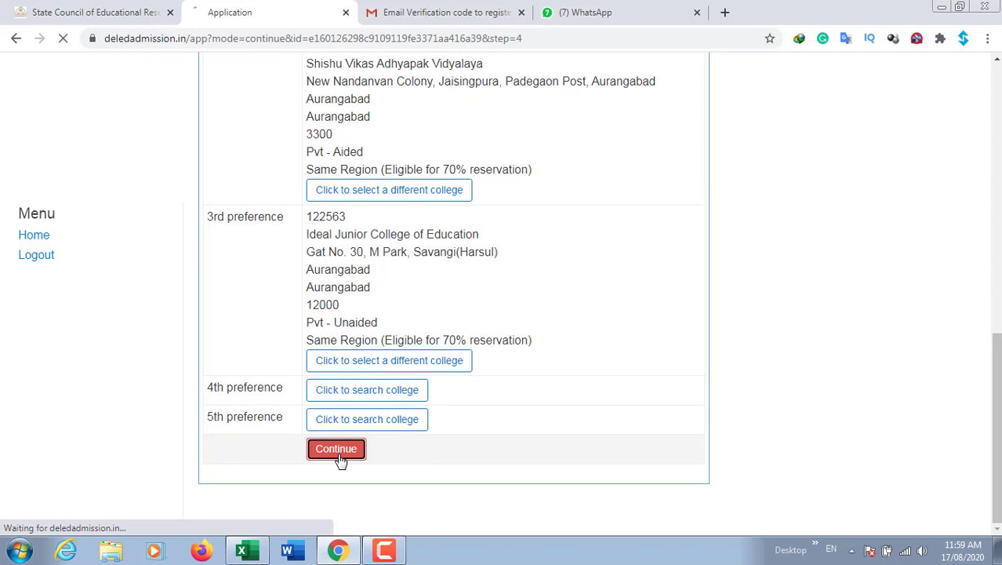
Scroll through the Step 5 Documents list of photo, signature and certificate uploads
{"action": "scroll", "coordinate": [346, 459], "scroll_direction": "down", "scroll_amount": 2}
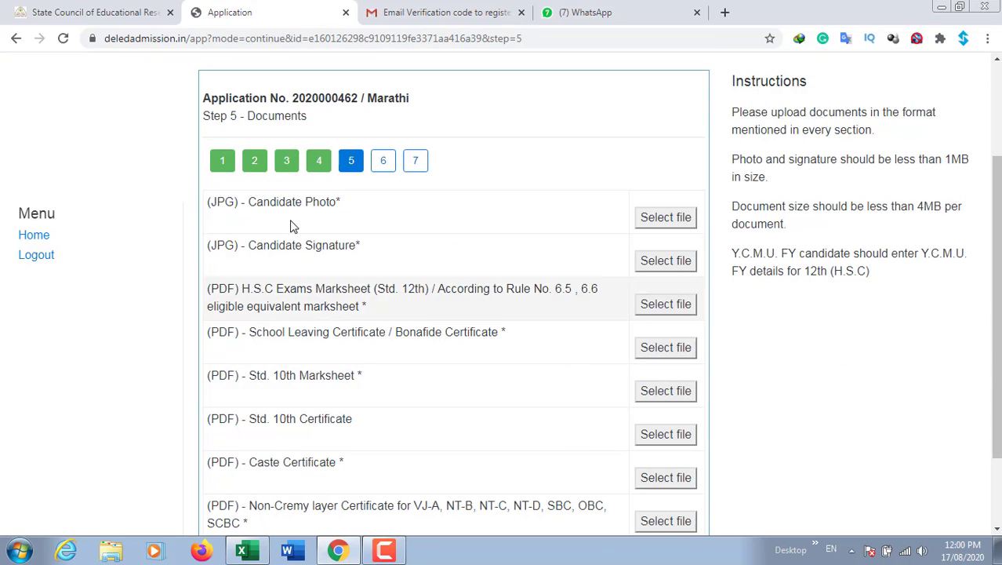
{"action": "scroll", "coordinate": [309, 188], "scroll_direction": "up", "scroll_amount": 1}
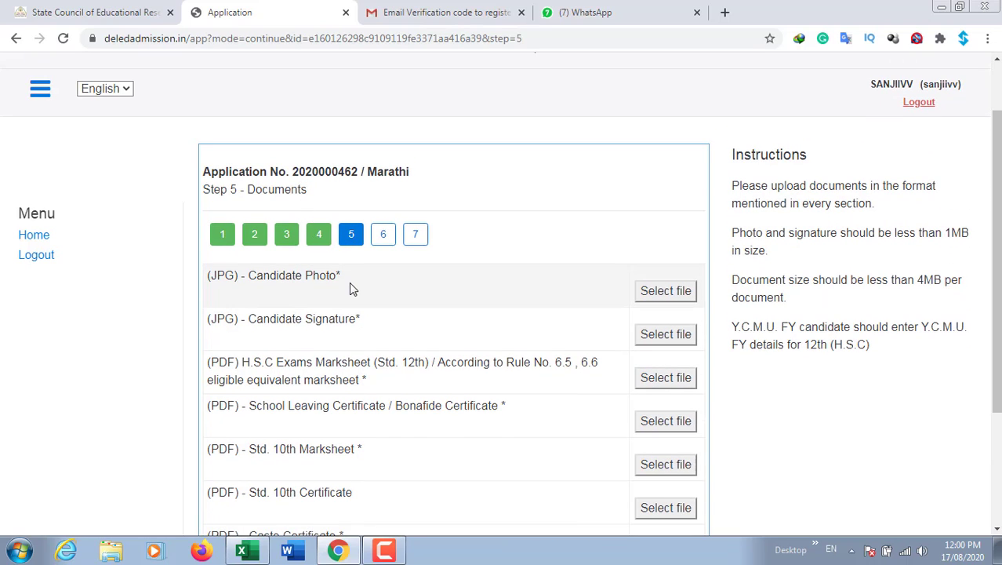
{"action": "scroll", "coordinate": [351, 288], "scroll_direction": "down", "scroll_amount": 1}
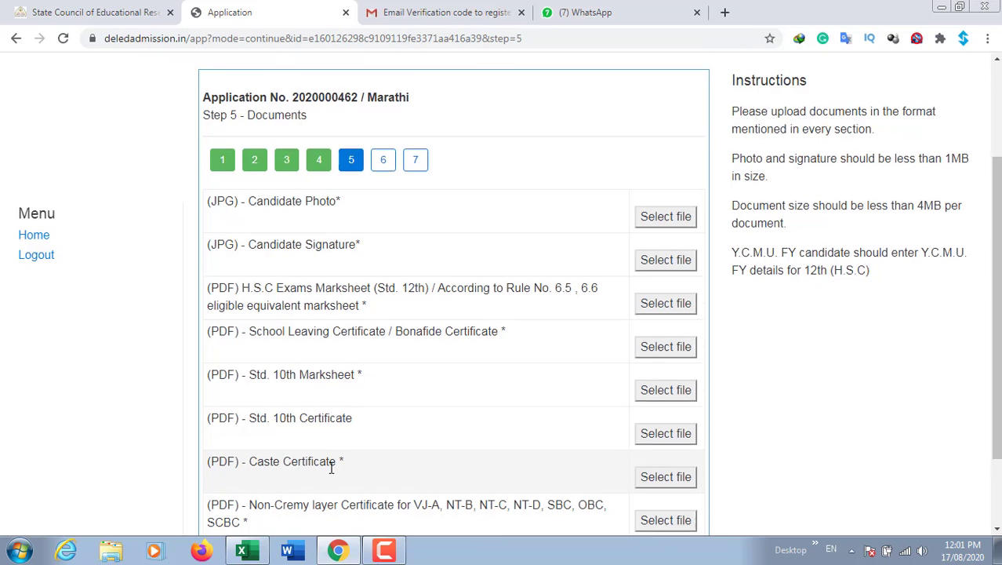
{"action": "scroll", "coordinate": [331, 467], "scroll_direction": "down", "scroll_amount": 2}
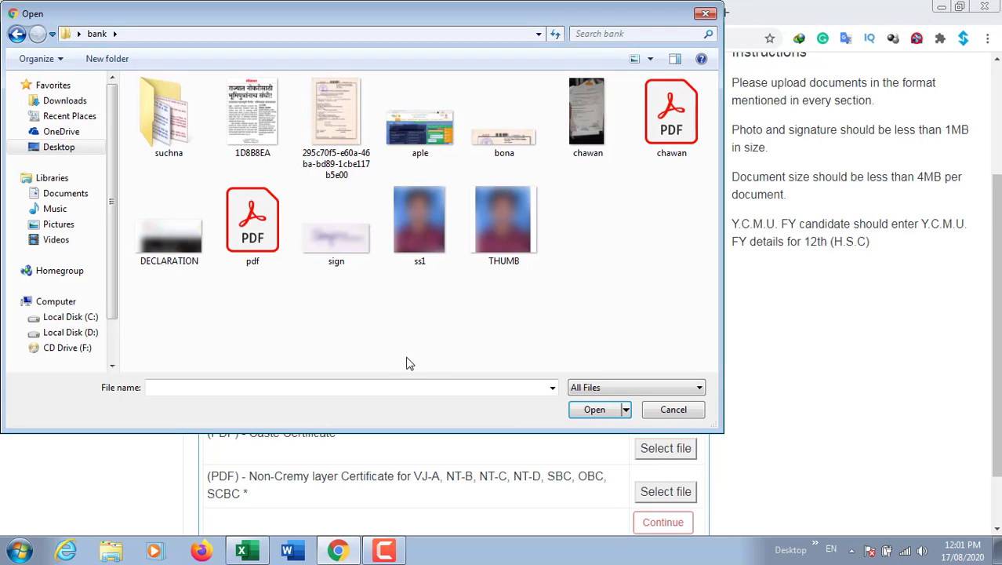
Upload ss1 as the candidate photo
{"action": "left_click", "coordinate": [437, 233]}
{"action": "left_click", "coordinate": [594, 411]}
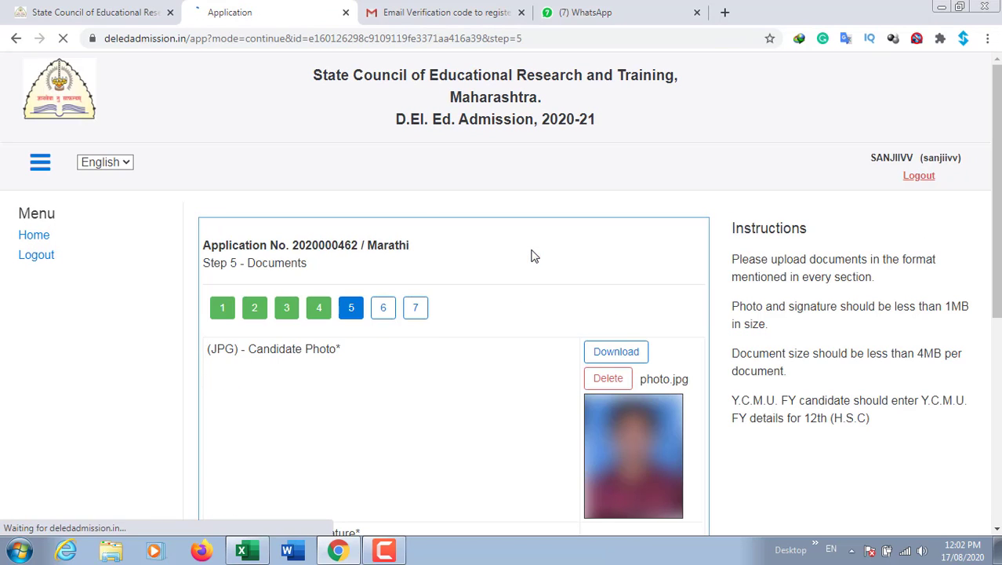
{"action": "scroll", "coordinate": [479, 421], "scroll_direction": "down", "scroll_amount": 1}
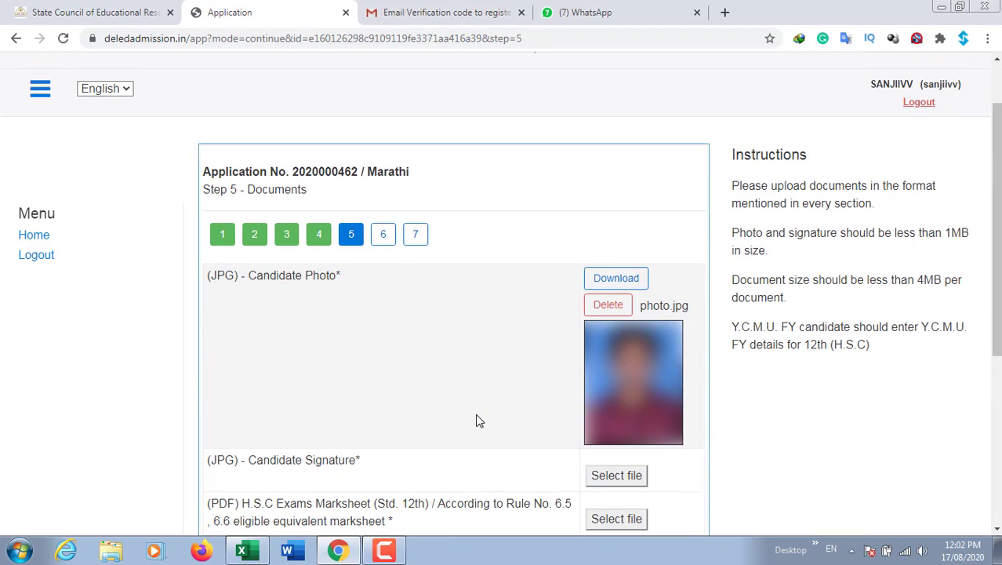
{"action": "scroll", "coordinate": [505, 403], "scroll_direction": "down", "scroll_amount": 2}
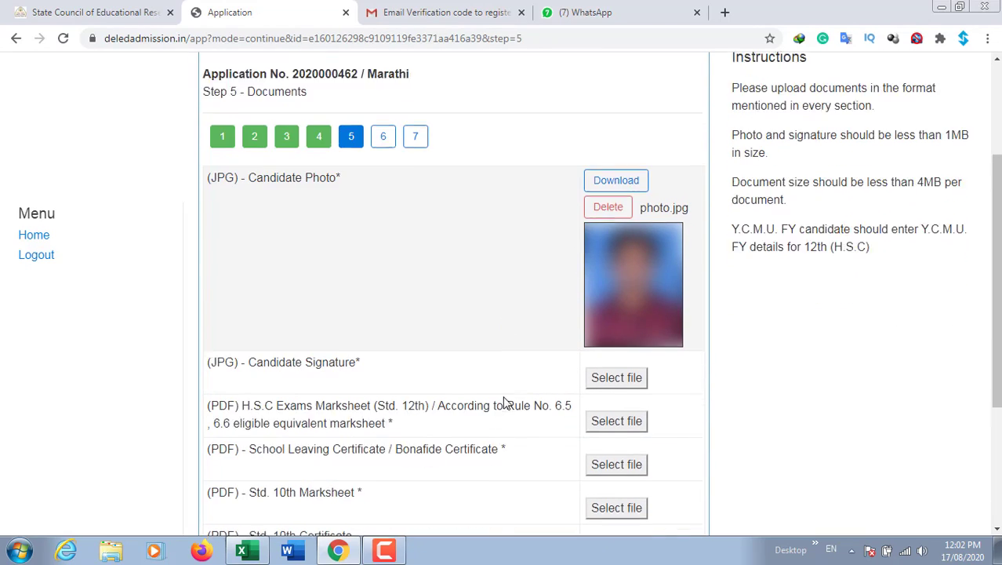
Upload sign as the candidate signature and move down to the Step 6 payment page
{"action": "left_click", "coordinate": [616, 329]}
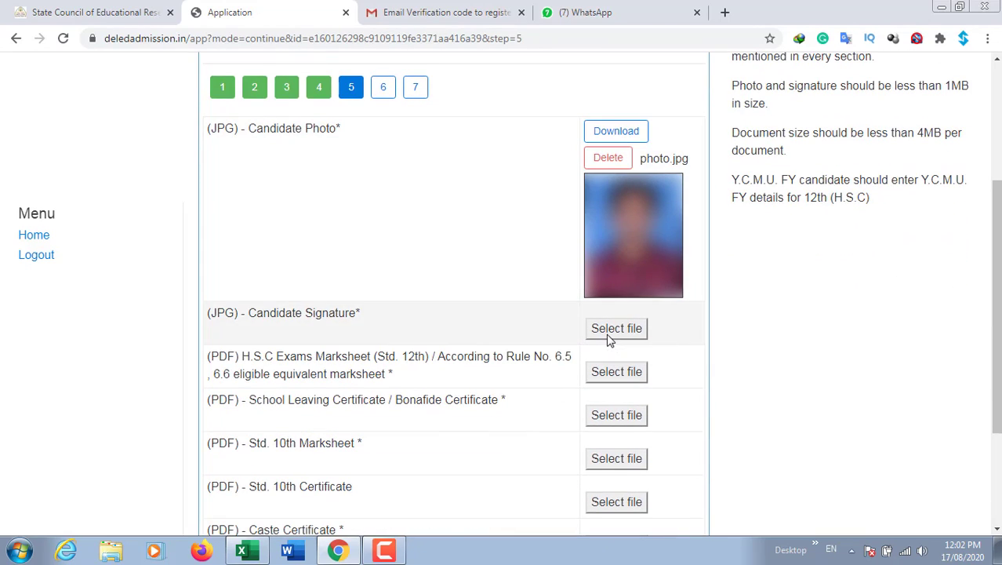
{"action": "left_click", "coordinate": [336, 224]}
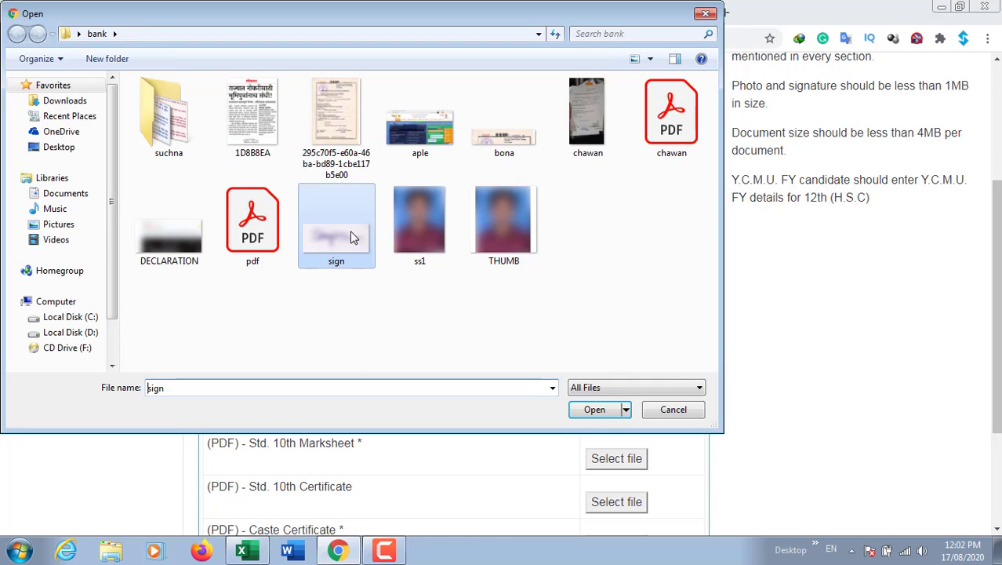
{"action": "left_click", "coordinate": [594, 410]}
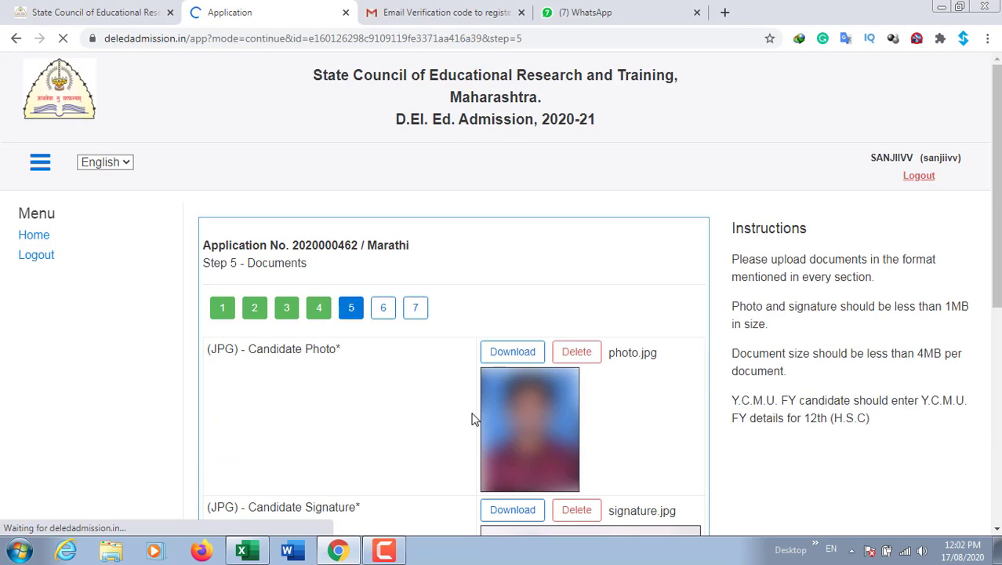
{"action": "scroll", "coordinate": [468, 416], "scroll_direction": "down", "scroll_amount": 2}
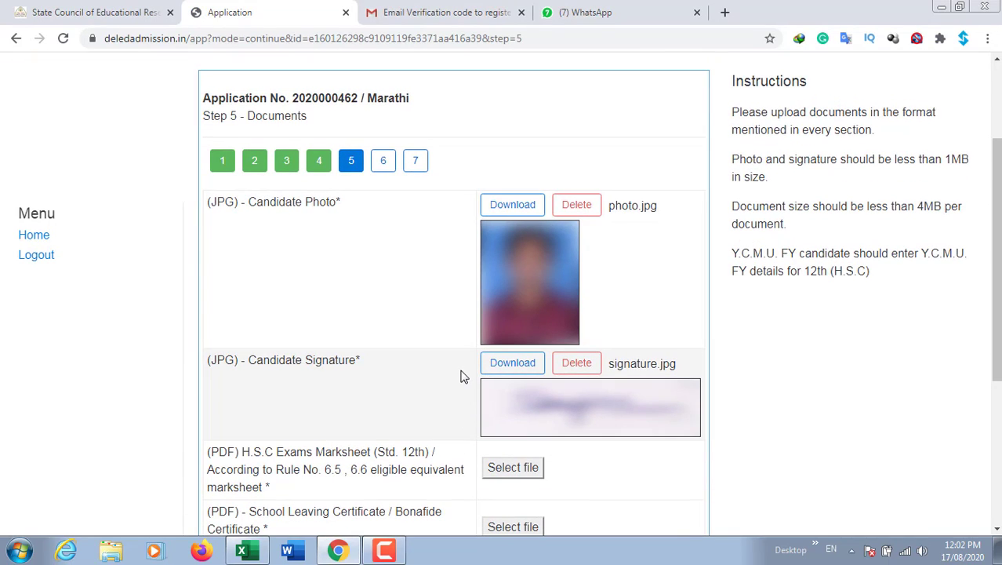
{"action": "scroll", "coordinate": [420, 356], "scroll_direction": "down", "scroll_amount": 3}
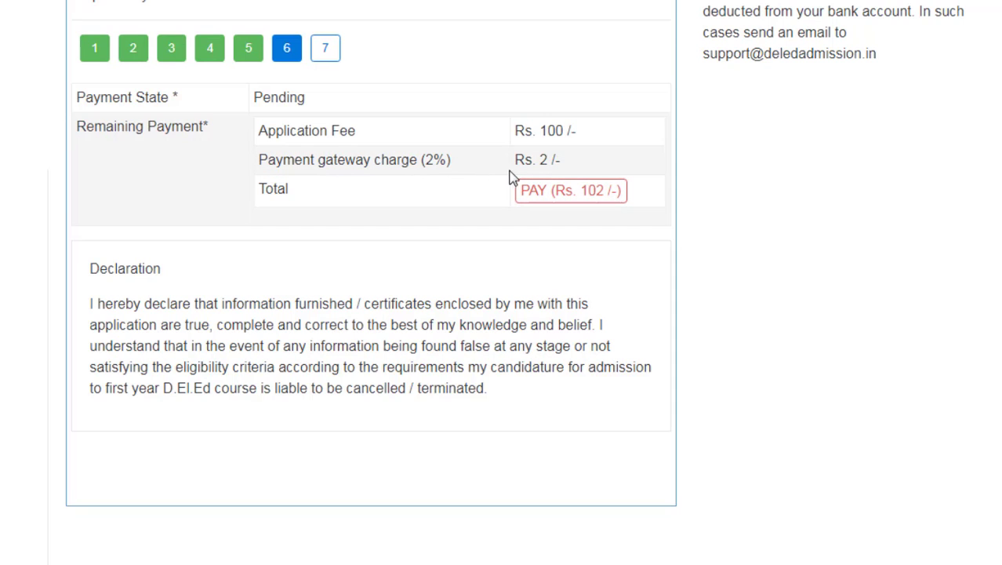
Pay the Rs. 102 fee via State Bank of India netbanking, then close the payment window
{"action": "left_click", "coordinate": [559, 202]}
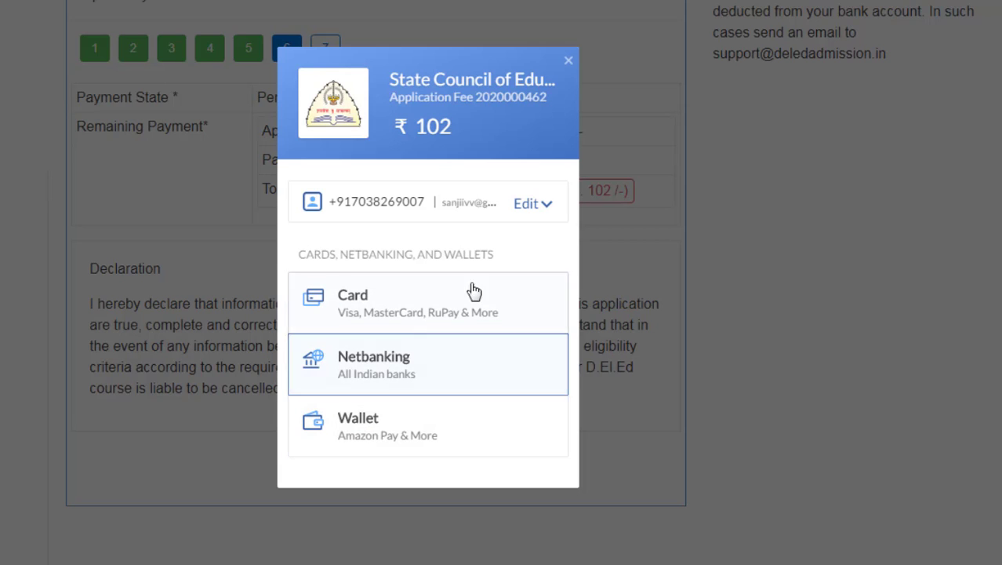
{"action": "left_click", "coordinate": [384, 374]}
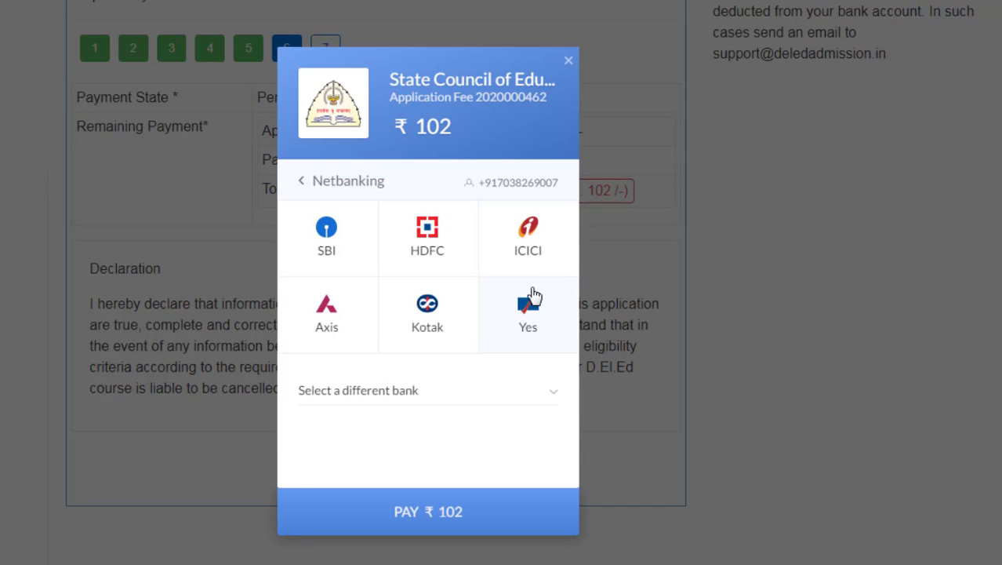
{"action": "left_click", "coordinate": [327, 261]}
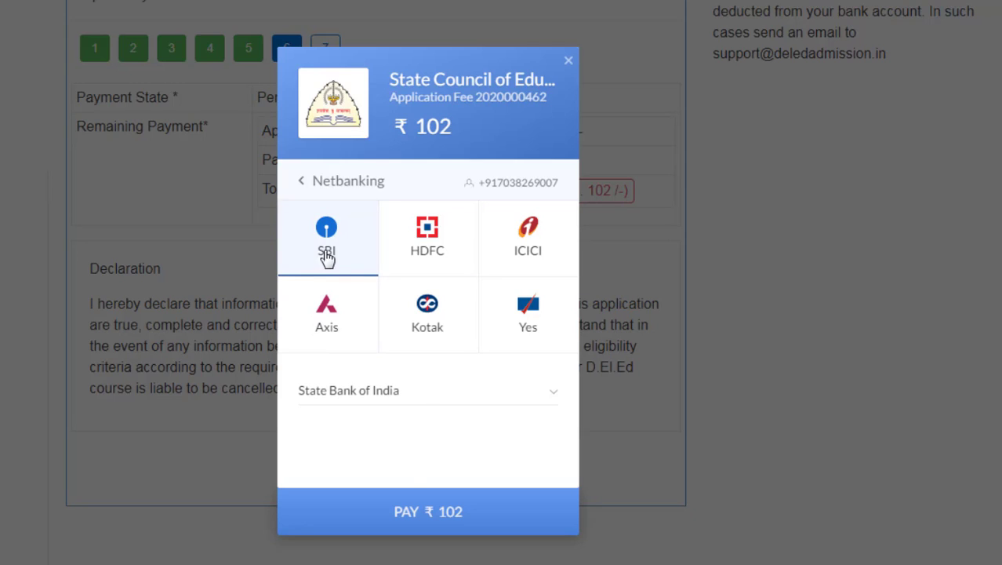
{"action": "left_click", "coordinate": [420, 506]}
{"action": "left_click", "coordinate": [568, 62]}
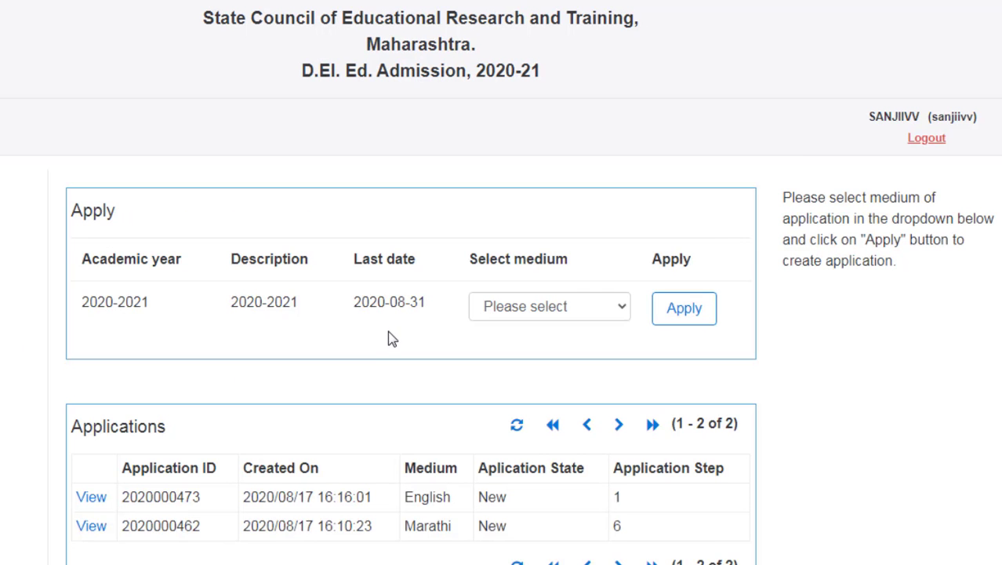
{"action": "scroll", "coordinate": [388, 330], "scroll_direction": "down", "scroll_amount": 2}
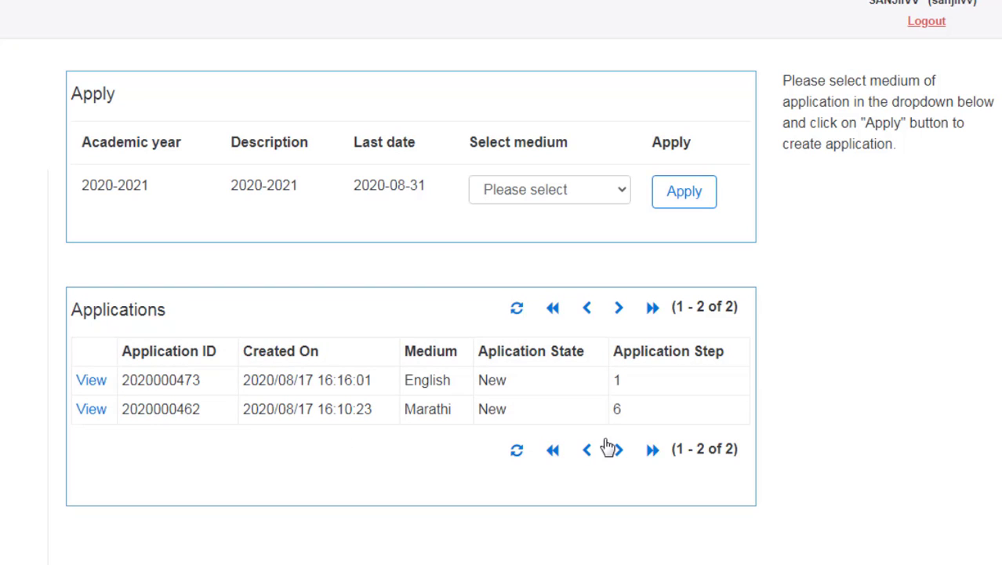